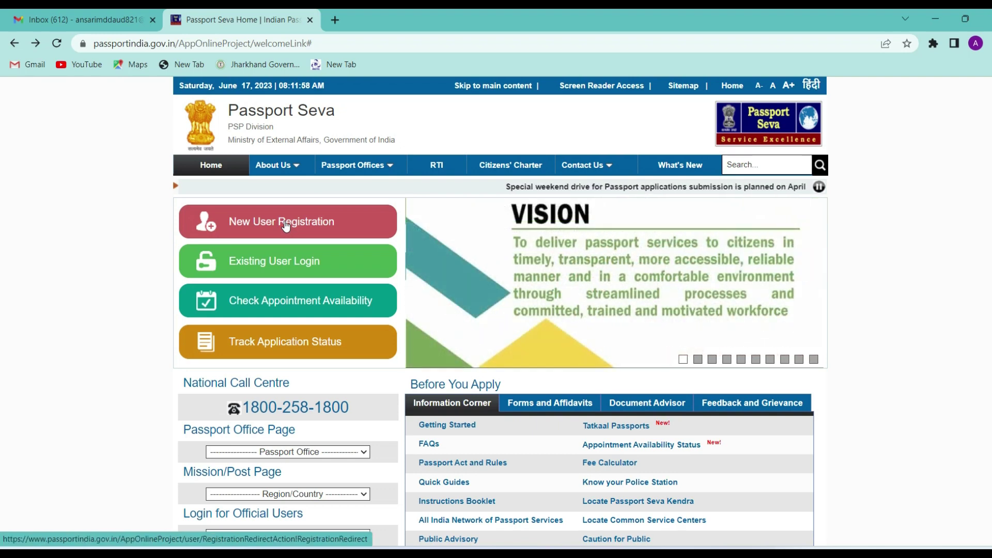
# Step: Start a new user registration with Ranchi as the passport office
pyautogui.click(285, 224)
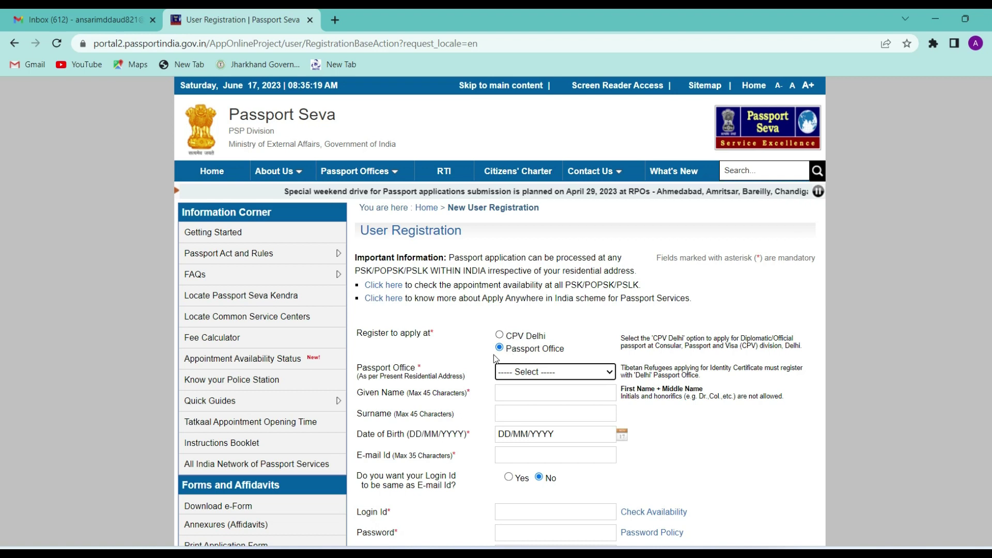
pyautogui.click(512, 372)
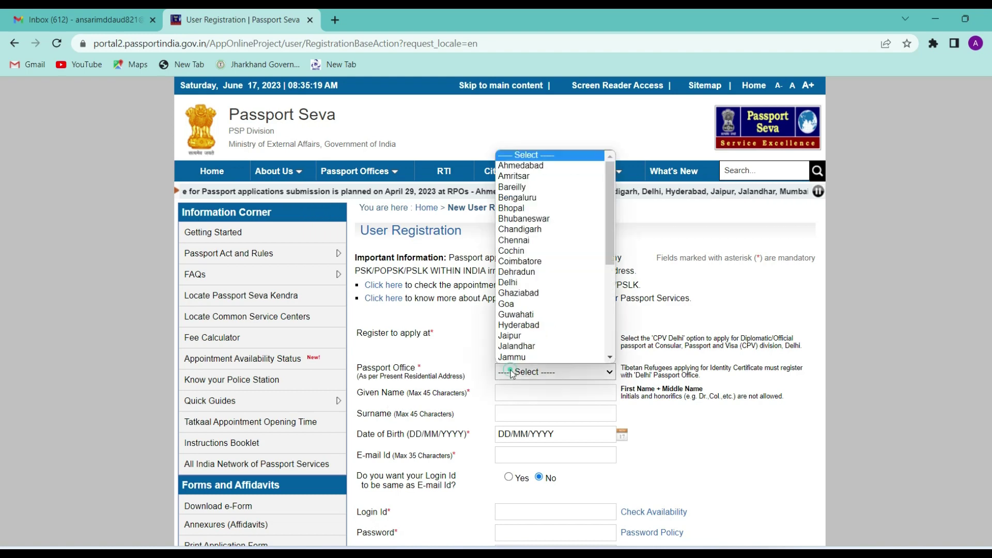
pyautogui.write('ranchi')
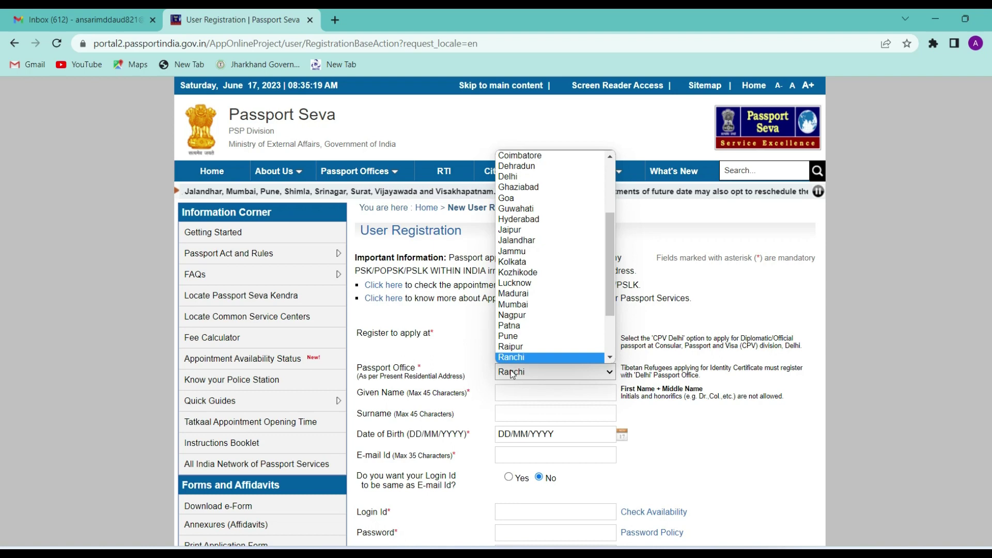
pyautogui.press('Return')
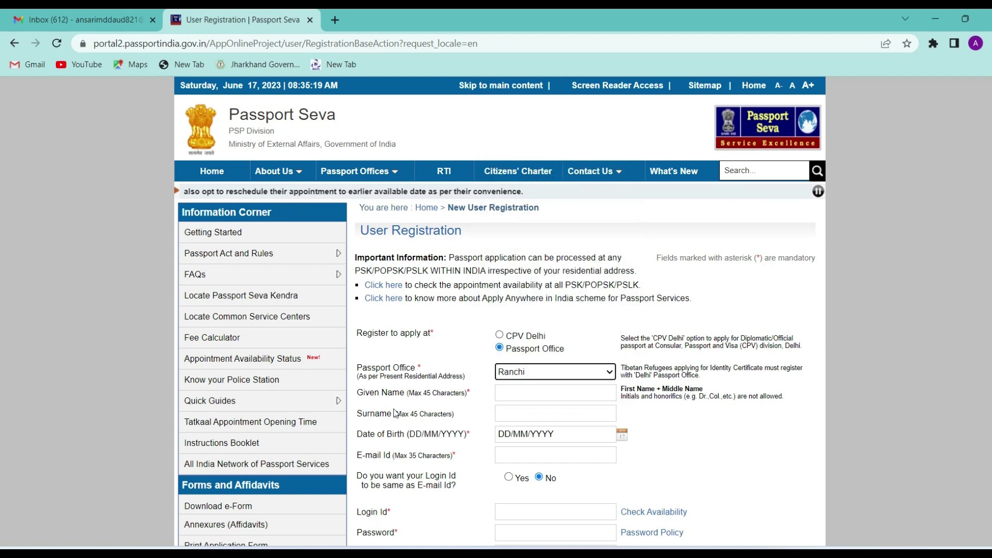
pyautogui.click(515, 388)
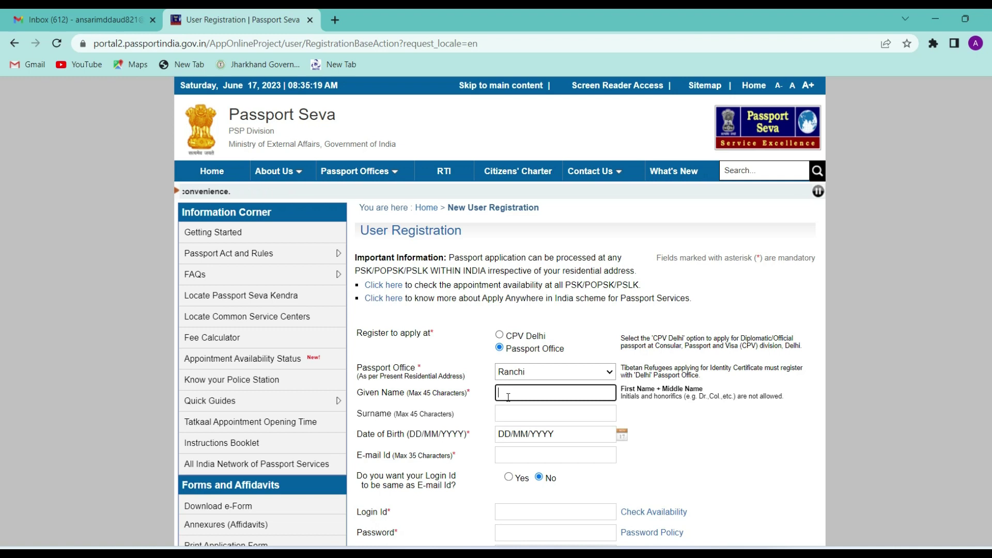
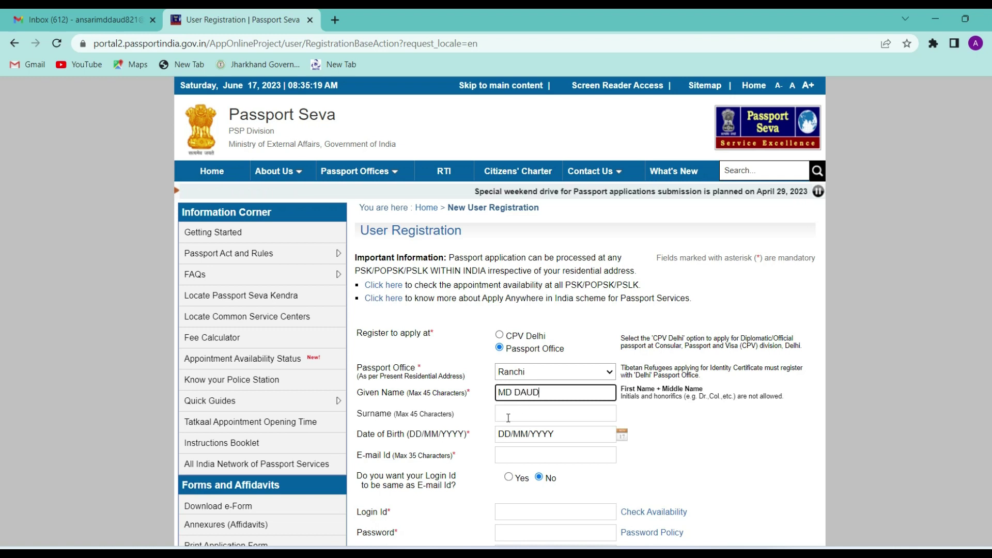
pyautogui.click(509, 417)
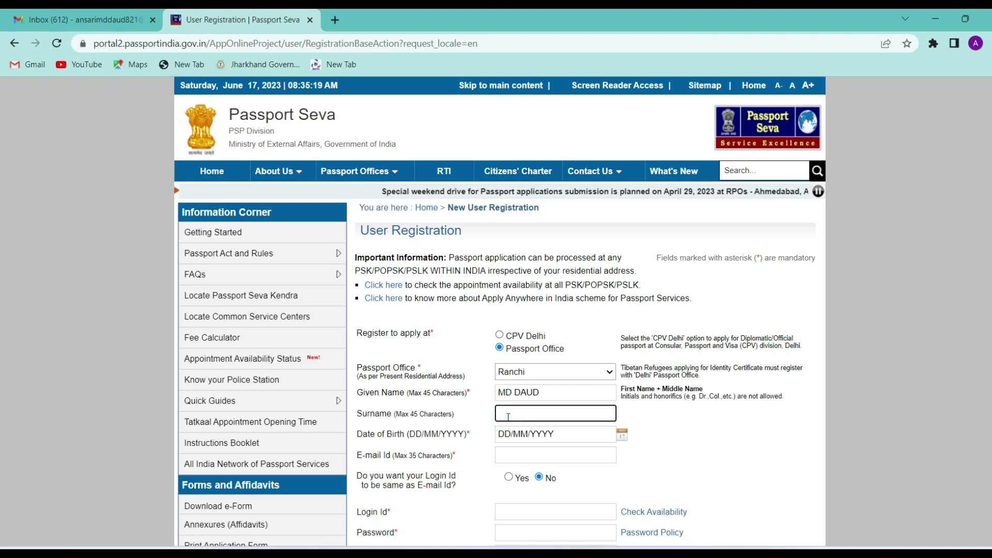
pyautogui.scroll(-1, 508, 417)
pyautogui.click(548, 376)
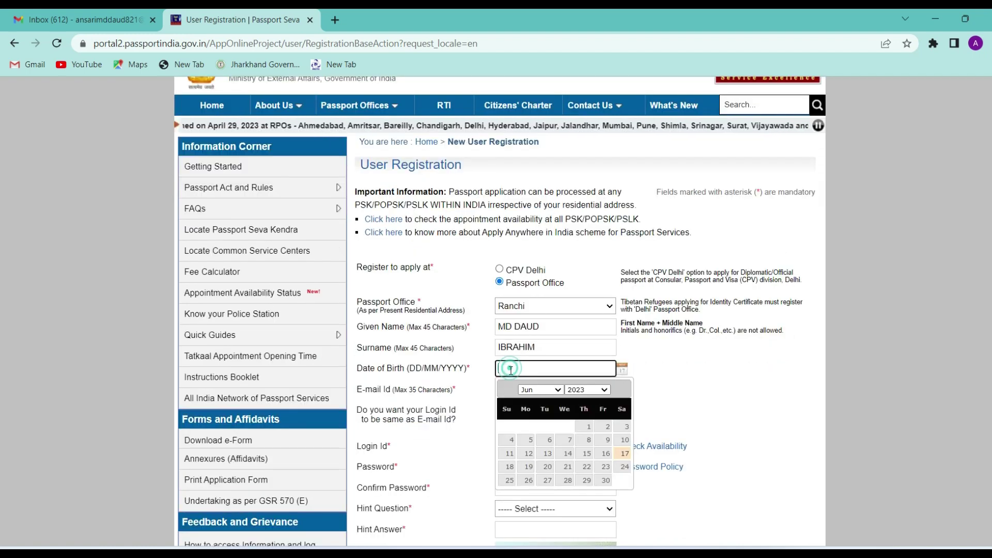
pyautogui.click(587, 390)
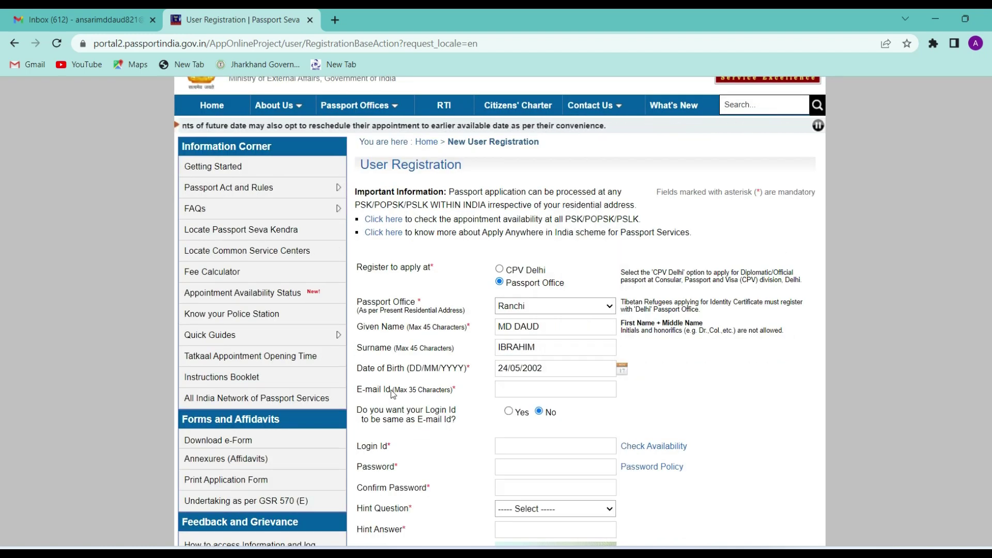
pyautogui.click(511, 389)
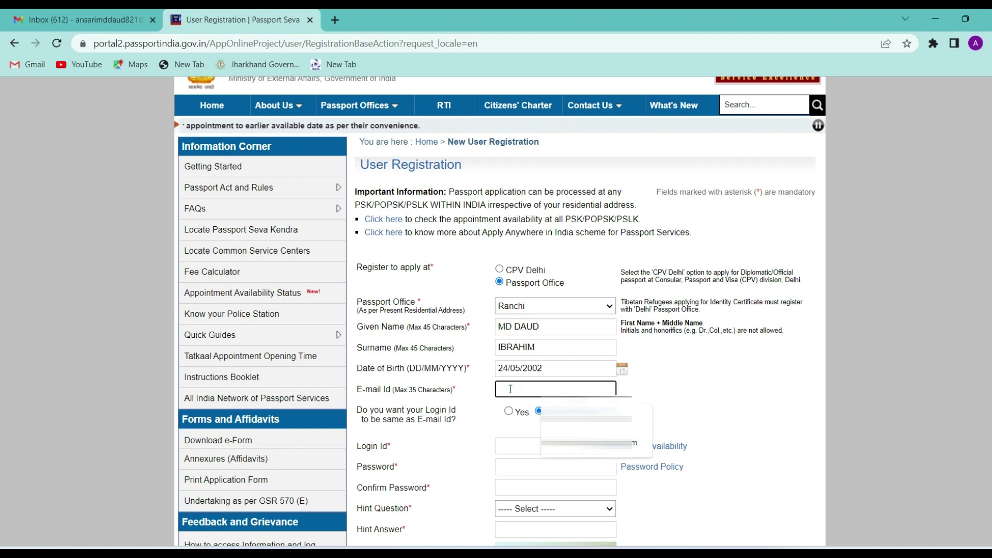
pyautogui.click(584, 418)
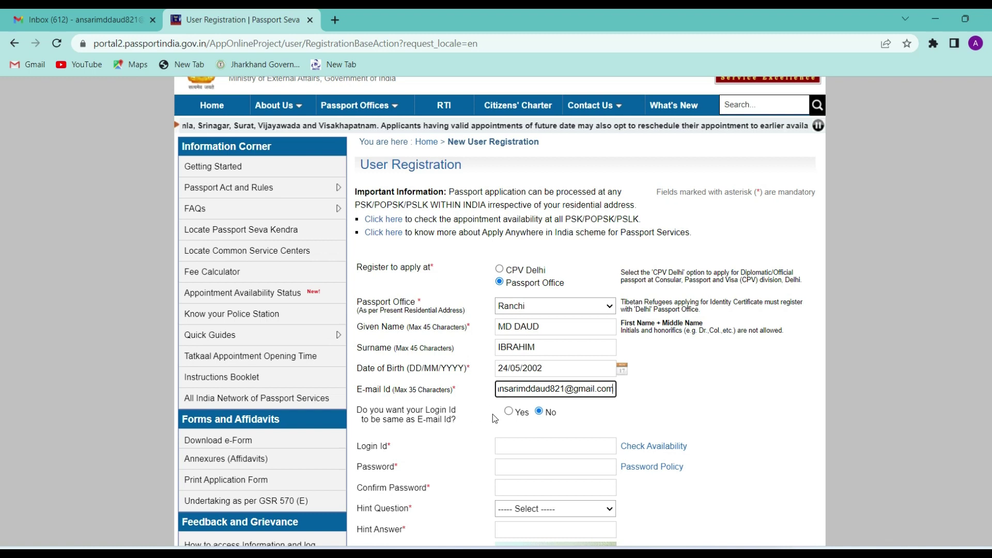
# Step: Use the e-mail address as the login id and enter the account password
pyautogui.click(508, 412)
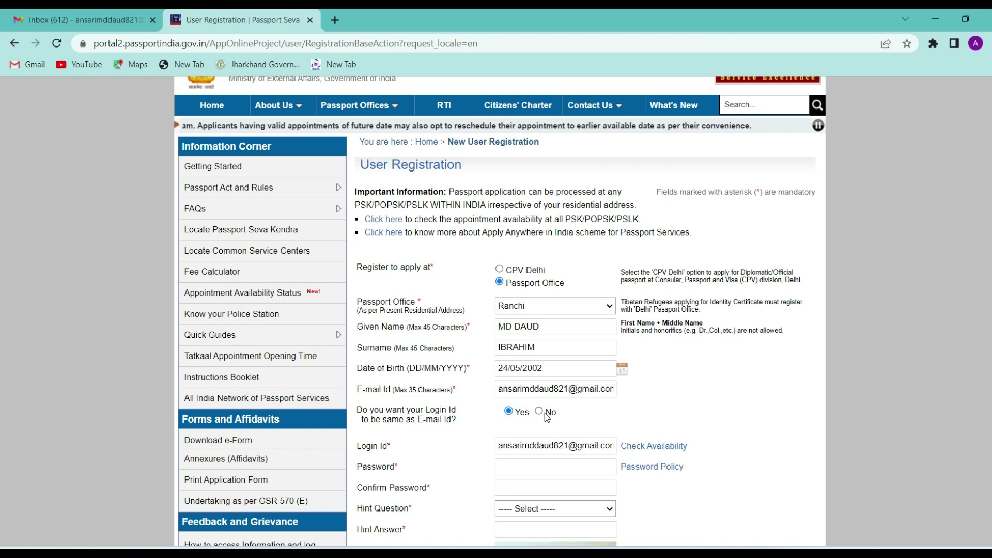
pyautogui.scroll(-1, 594, 446)
pyautogui.scroll(-1, 594, 447)
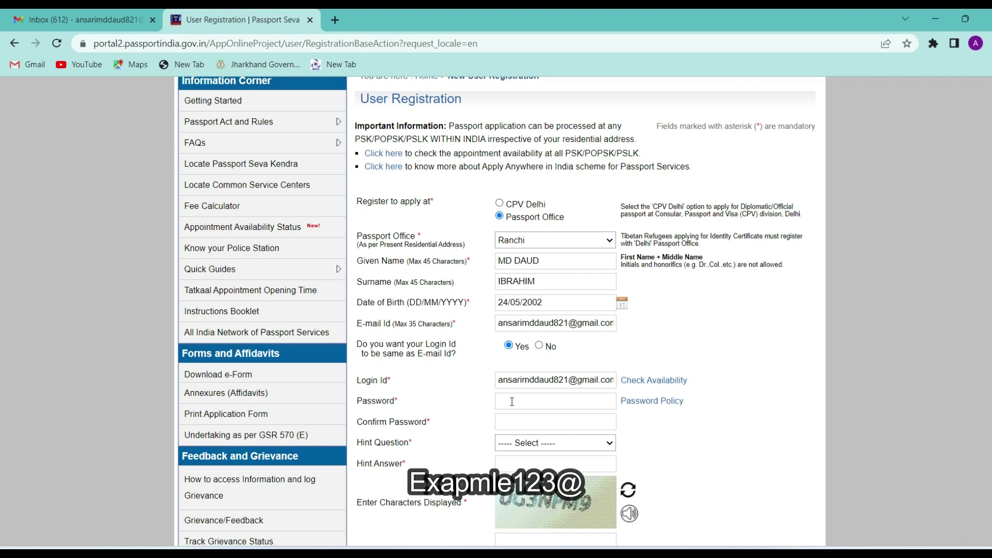
pyautogui.click(512, 402)
pyautogui.press('Tab')
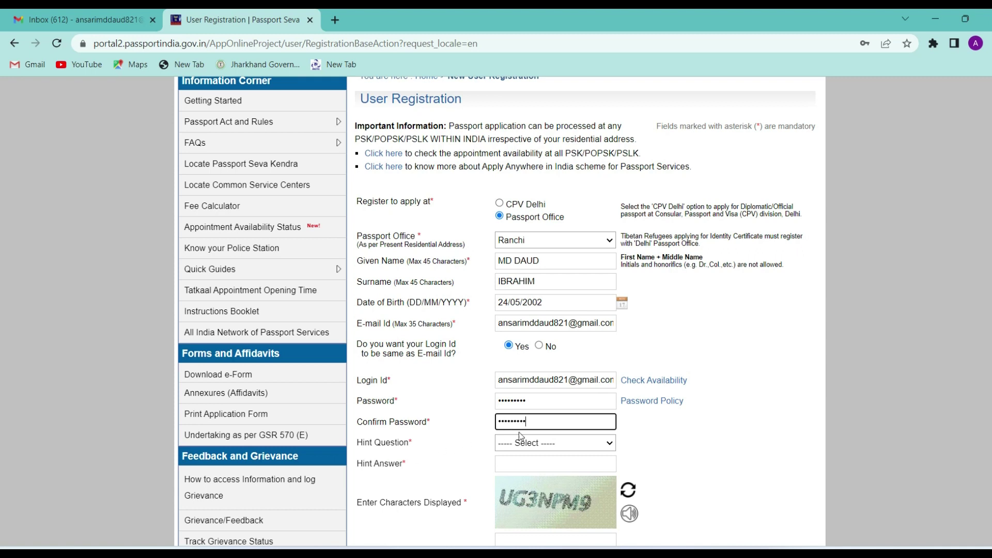
# Step: Choose Favourite Colour as the hint question, give its answer and the captcha, and register
pyautogui.click(530, 443)
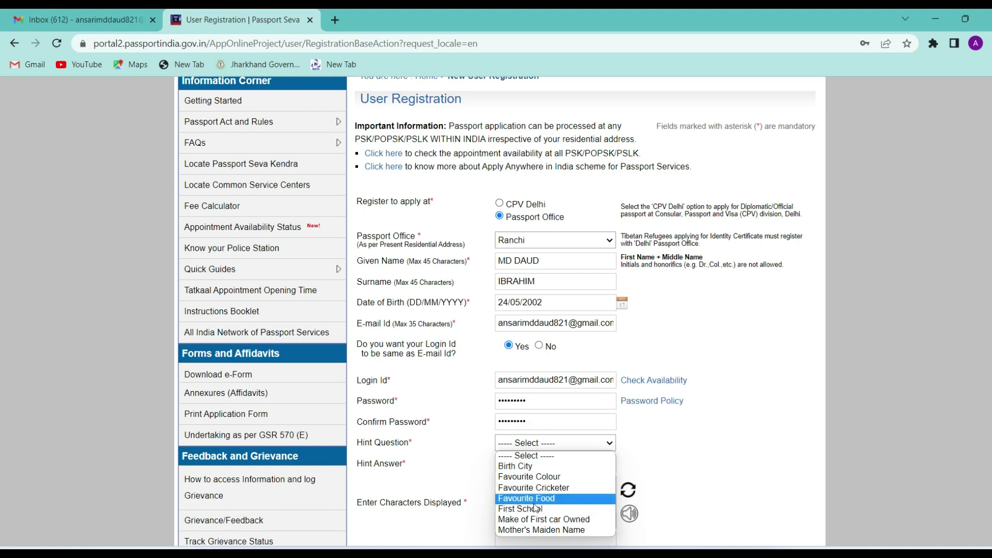
pyautogui.click(557, 476)
pyautogui.click(528, 468)
pyautogui.write('r')
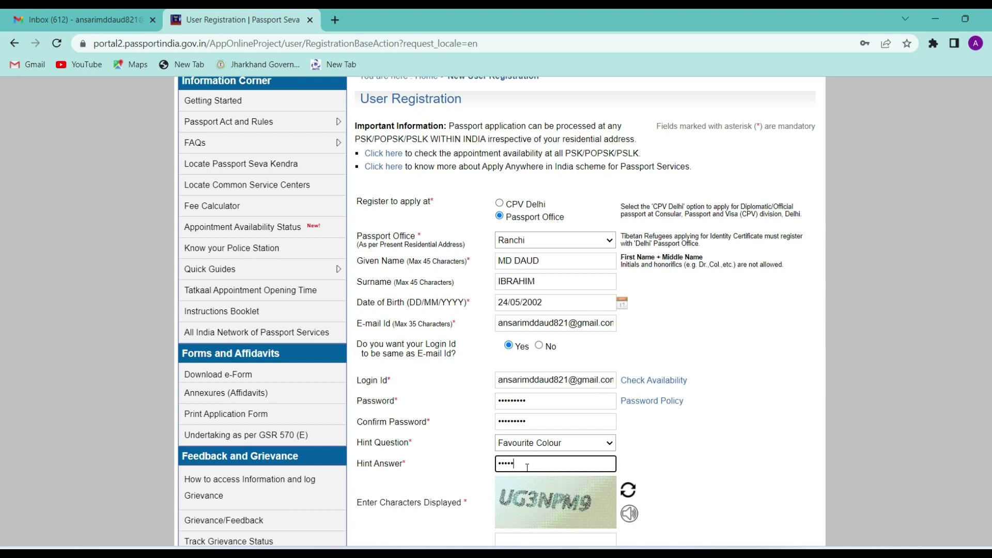
pyautogui.scroll(-2, 542, 487)
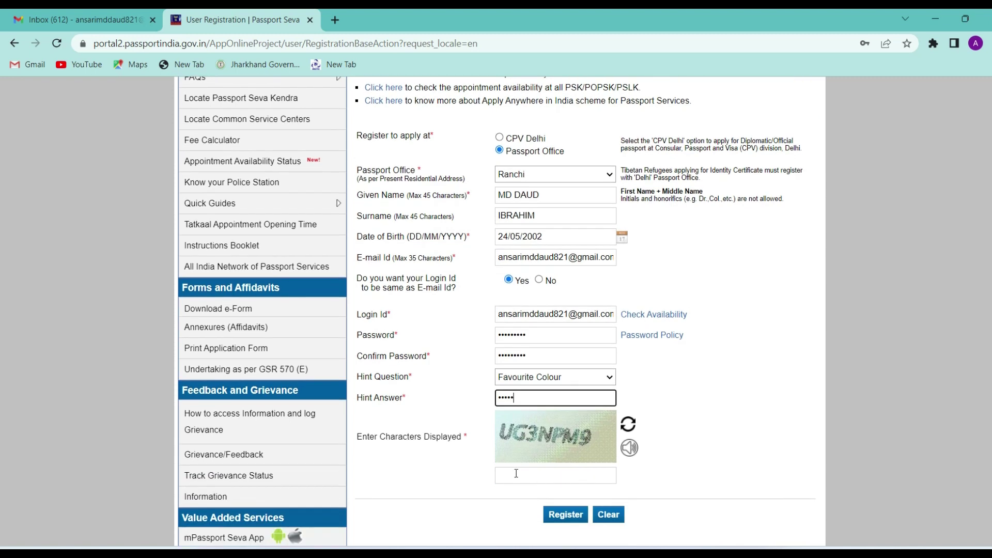
pyautogui.click(508, 475)
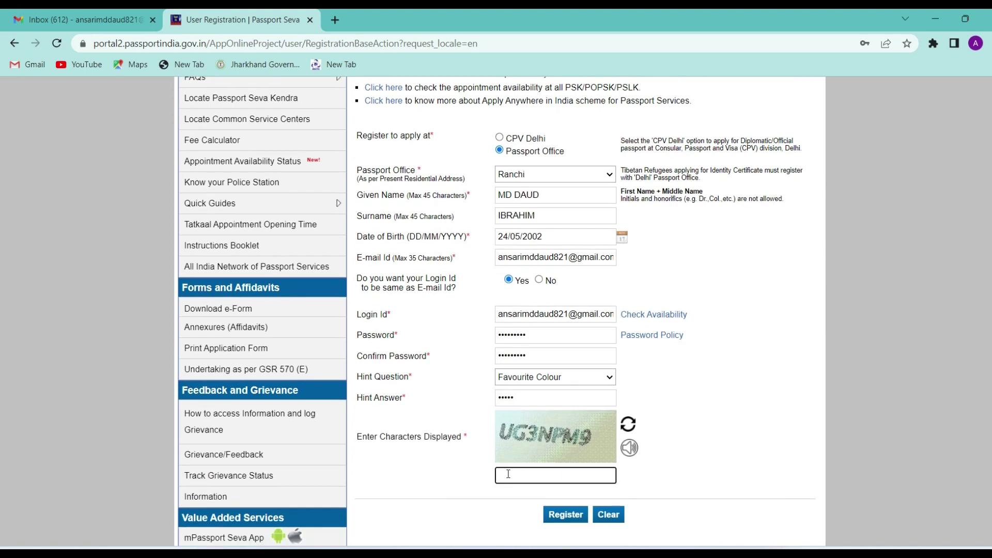
pyautogui.click(561, 521)
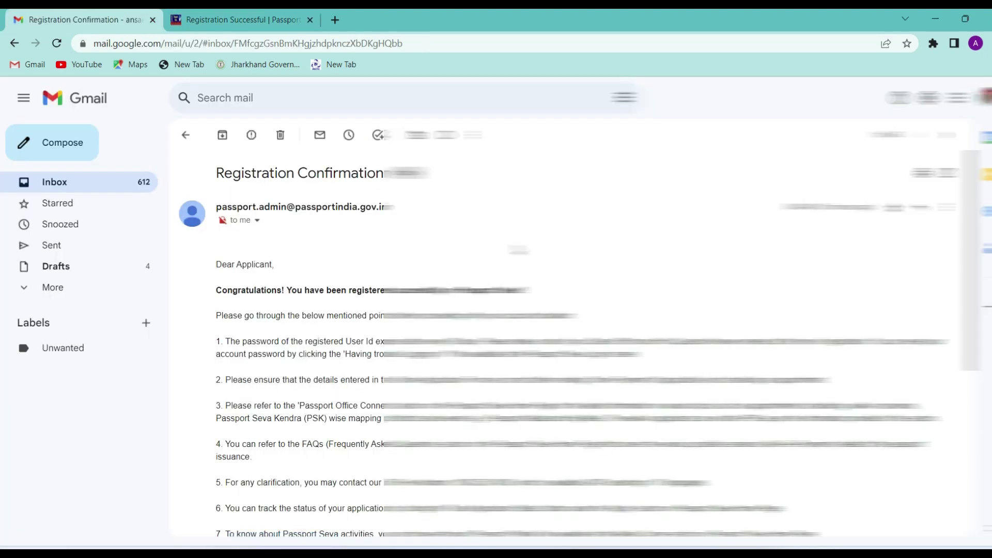
# Step: Follow the account activation link in the Gmail confirmation e-mail
pyautogui.scroll(-4, 351, 381)
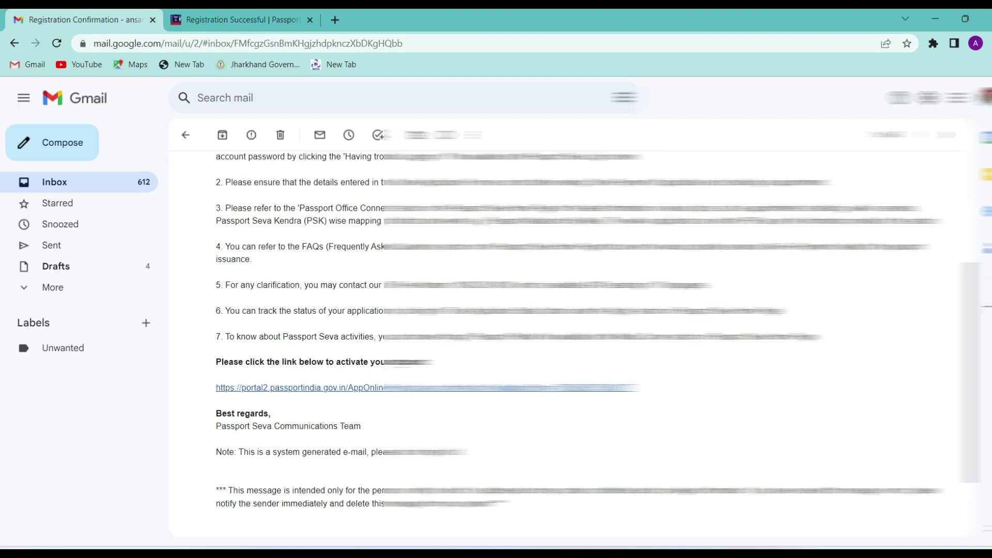
pyautogui.click(371, 389)
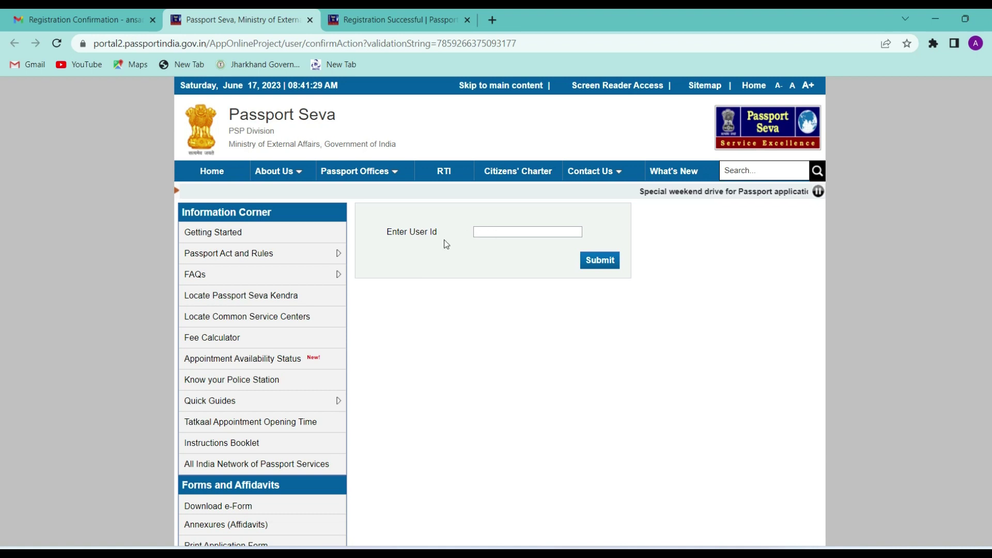
# Step: Paste the user id to activate the account, then go to the login page
pyautogui.click(489, 231)
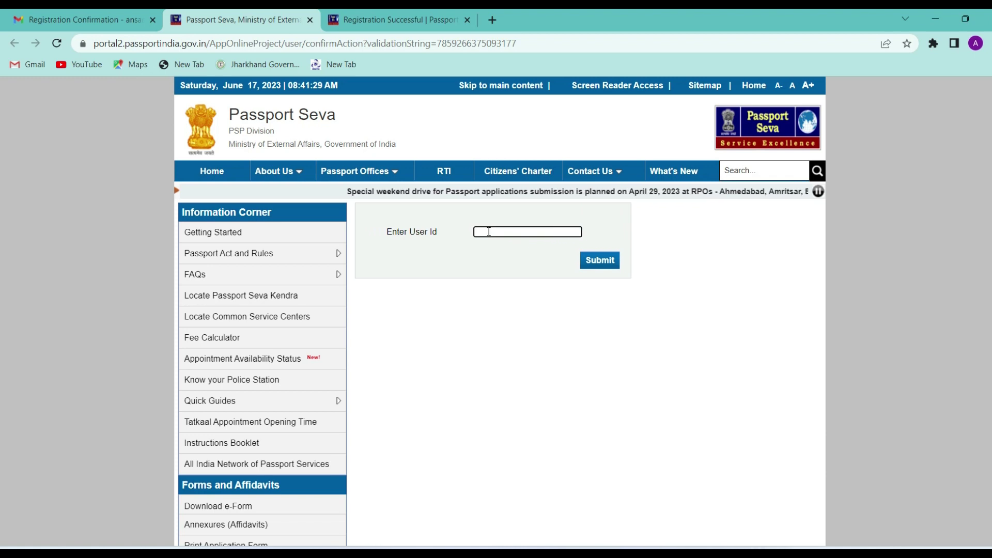
pyautogui.hotkey('ctrl', 'v')
pyautogui.click(589, 265)
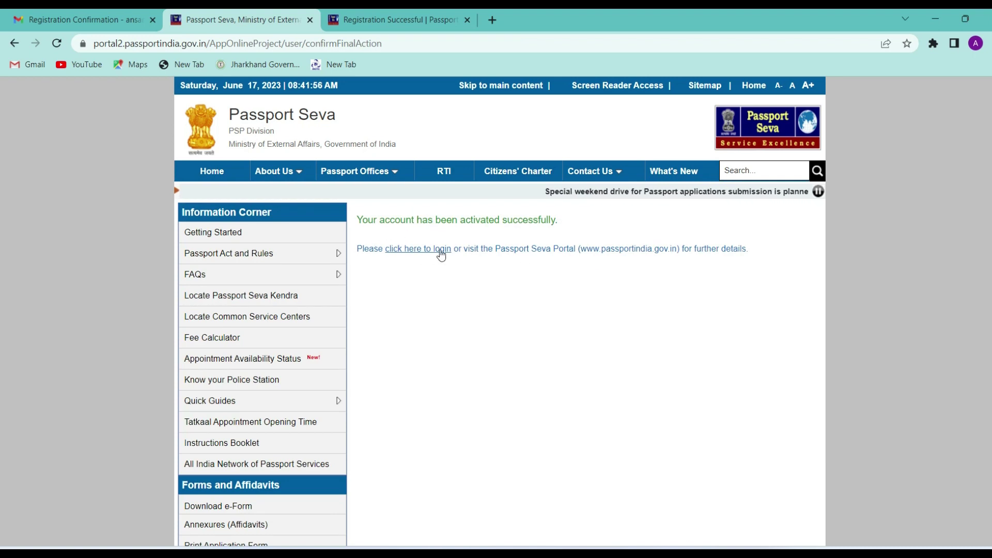
pyautogui.click(408, 248)
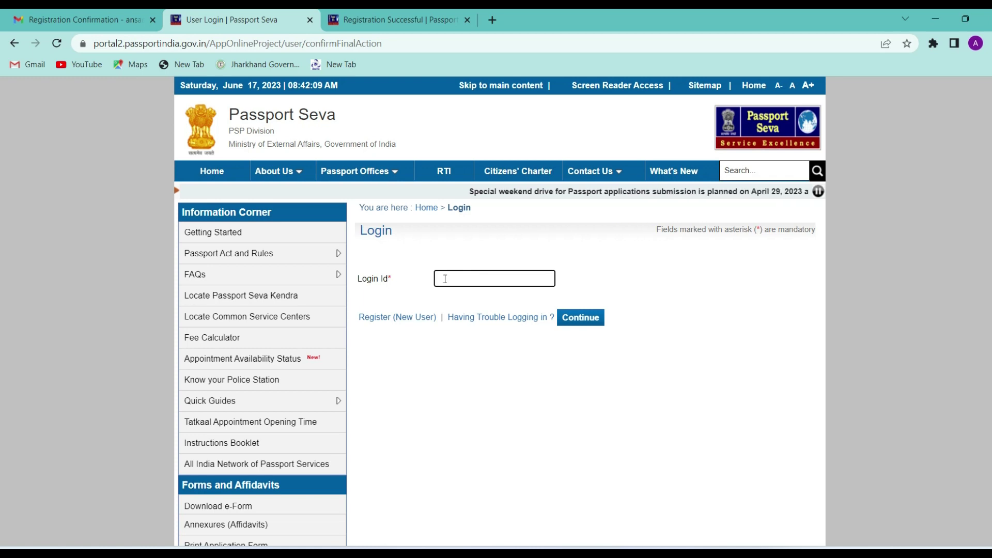
# Step: Log in with the pasted login id, the account password and the captcha
pyautogui.hotkey('ctrl', 'v')
pyautogui.click(584, 322)
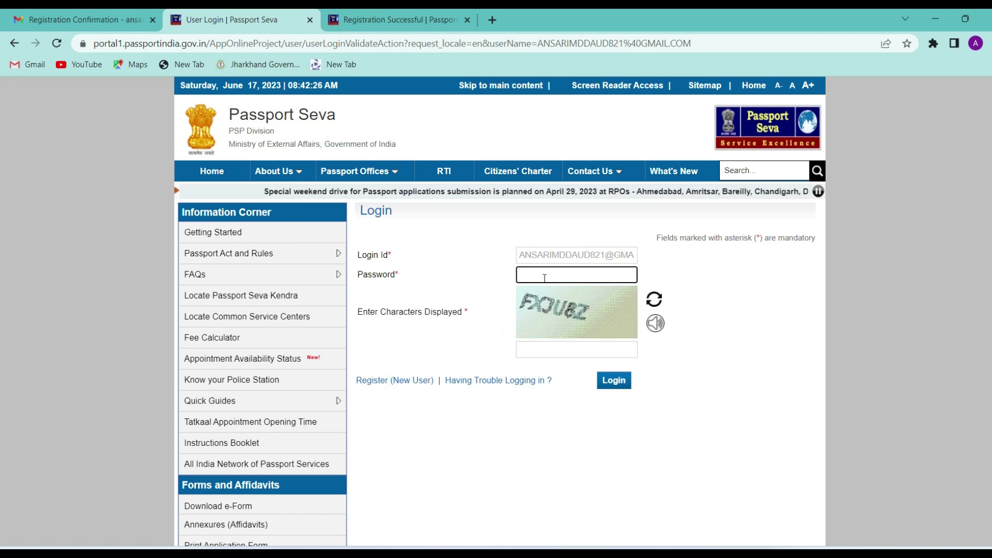
pyautogui.hotkey('ctrl', 'v')
pyautogui.click(559, 351)
pyautogui.write('FXJU8Z')
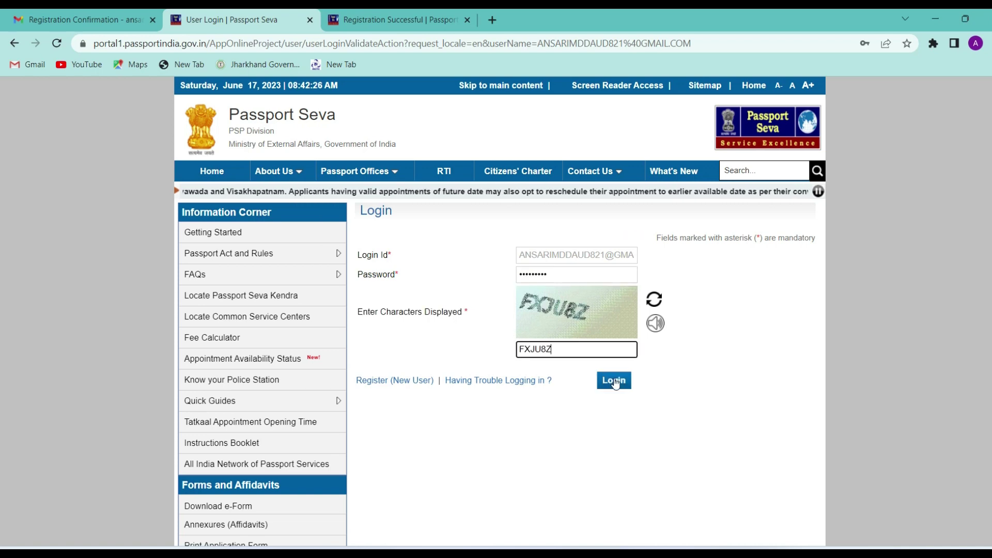
pyautogui.click(614, 381)
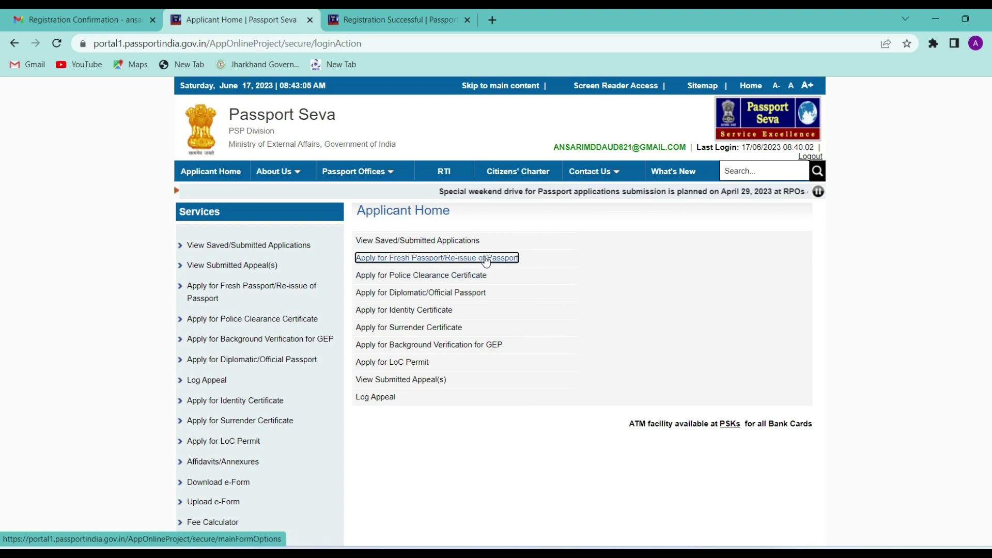
# Step: Start a fresh online application with Jharkhand state and Latehar district as the RPO location
pyautogui.click(375, 260)
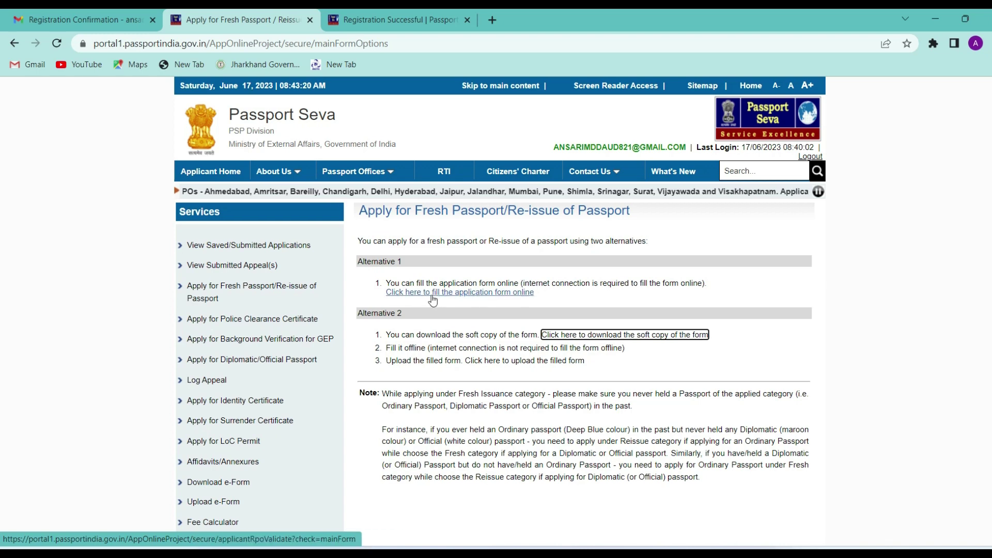
pyautogui.click(490, 293)
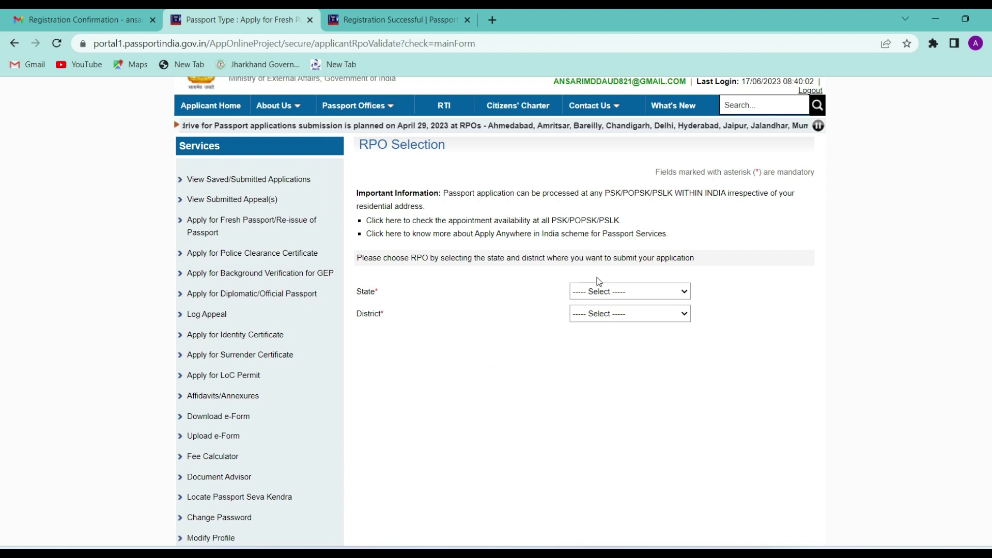
pyautogui.click(598, 292)
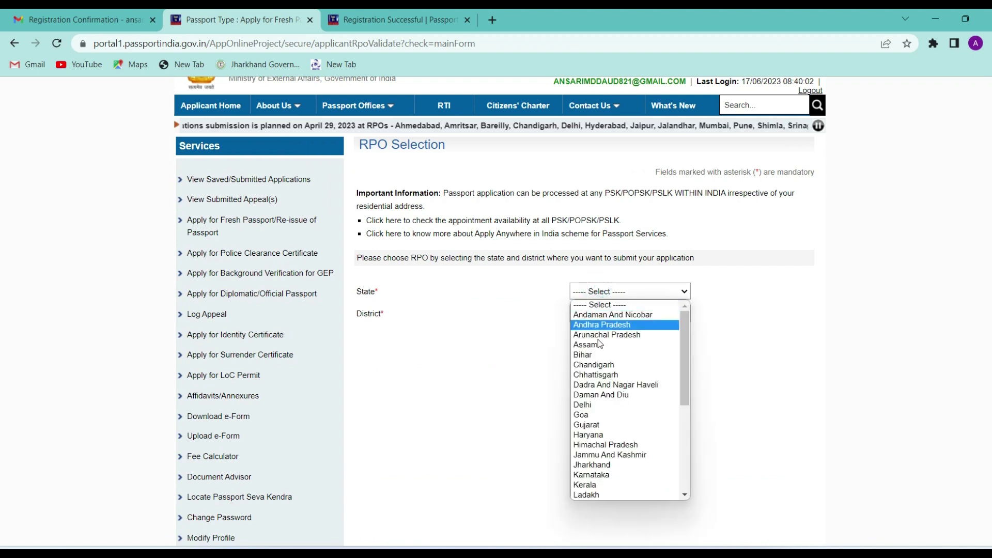
pyautogui.click(594, 478)
pyautogui.click(616, 314)
pyautogui.click(595, 477)
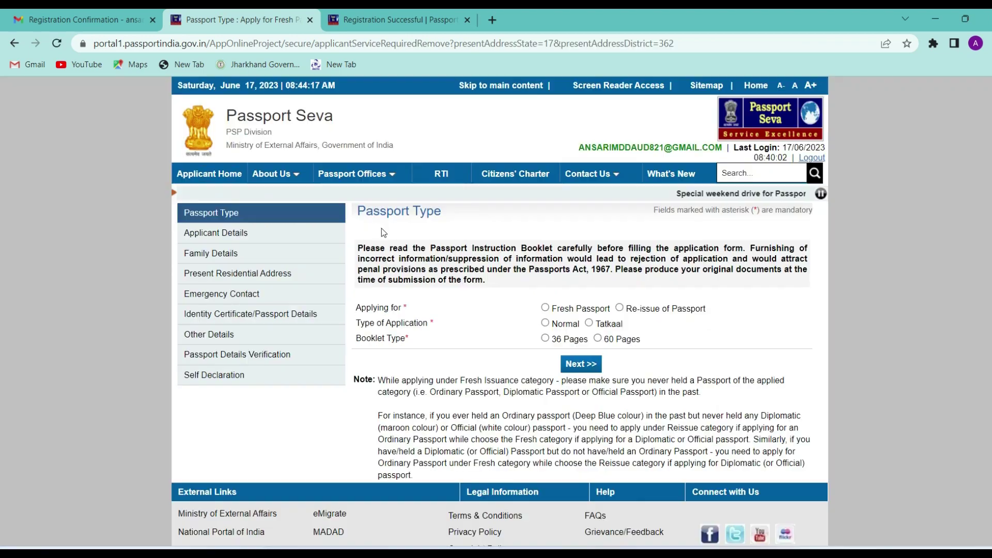
# Step: Select Fresh Passport as the application type
pyautogui.scroll(-1, 525, 268)
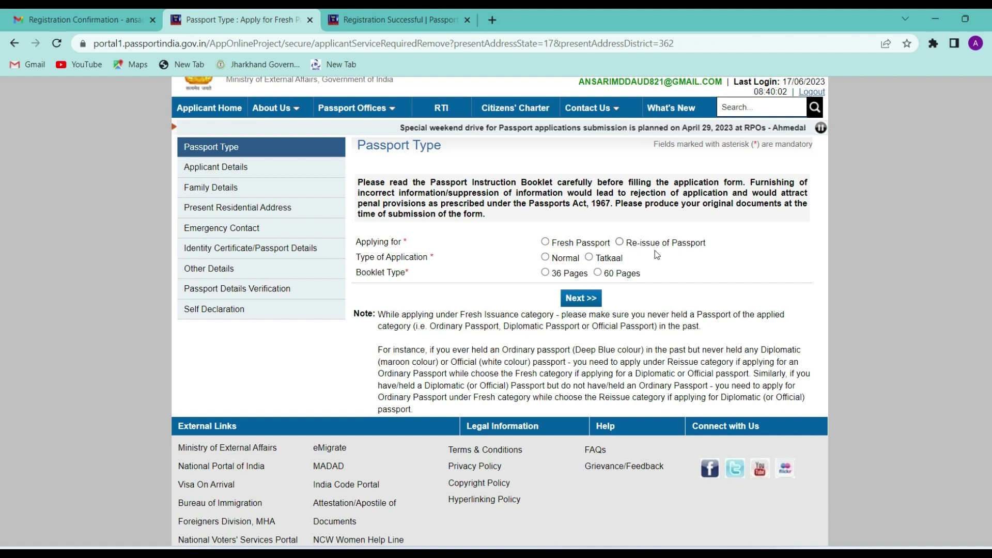
pyautogui.click(546, 243)
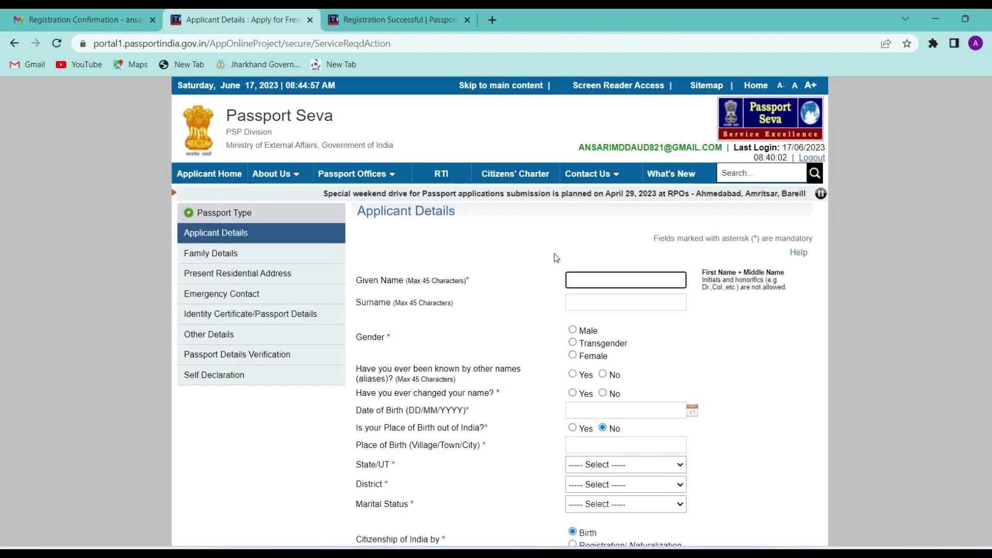
# Step: Autofill the applicant's given name and surname, set gender Male, and answer No to aliases and name change
pyautogui.click(628, 286)
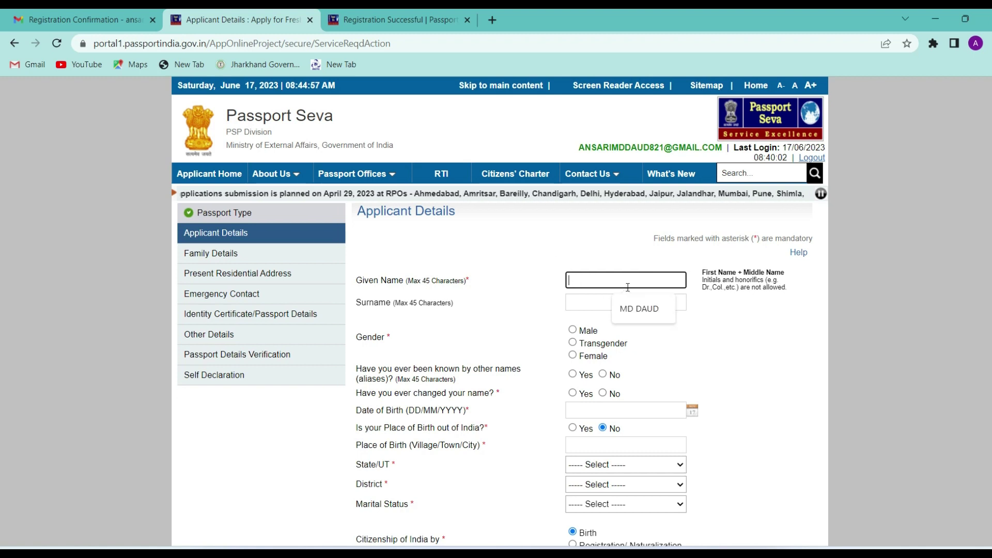
pyautogui.click(640, 308)
pyautogui.click(583, 304)
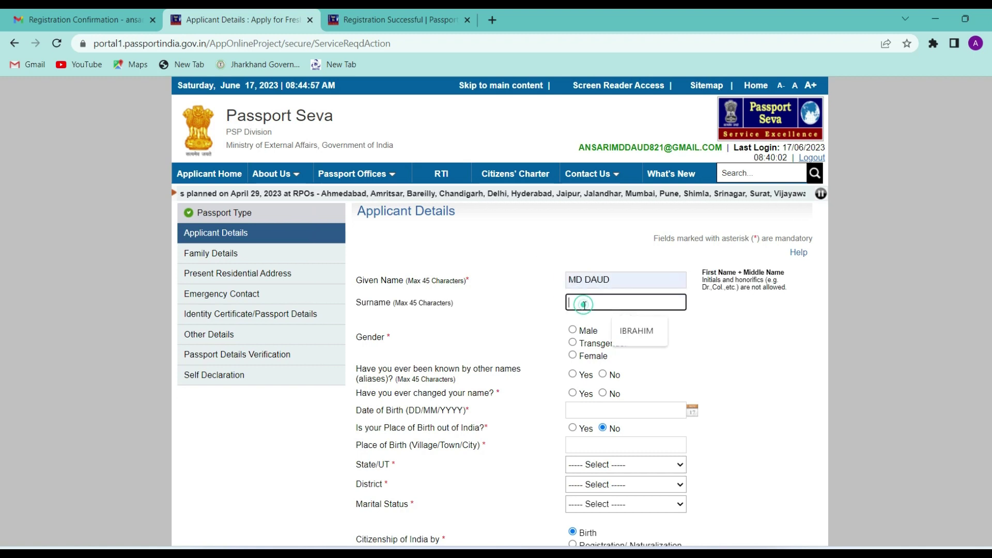
pyautogui.click(637, 331)
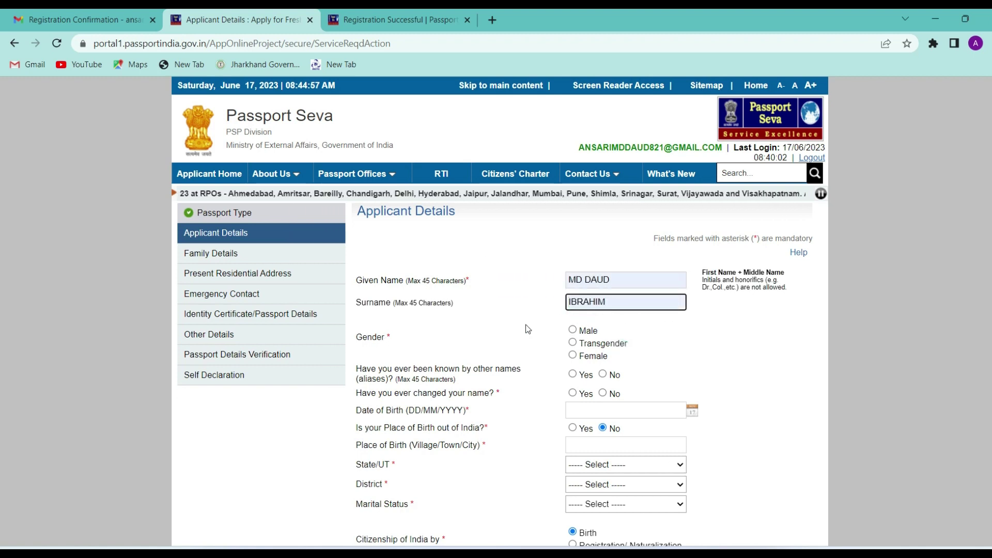
pyautogui.click(572, 330)
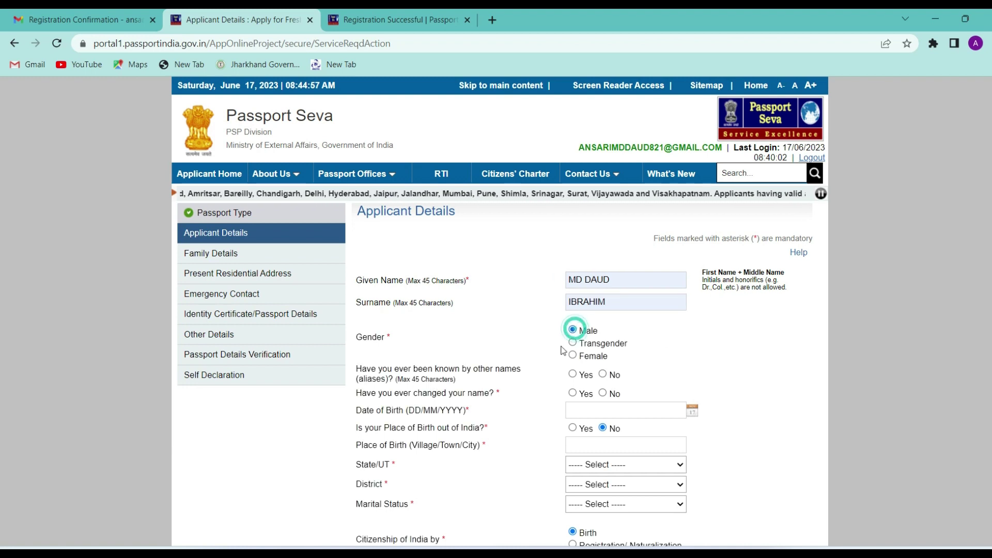
pyautogui.click(604, 375)
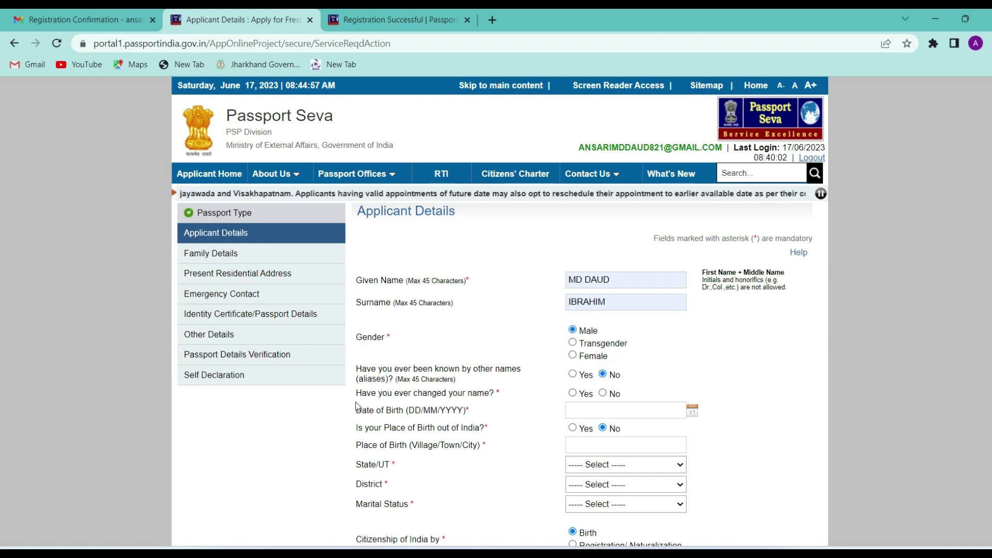
pyautogui.click(602, 394)
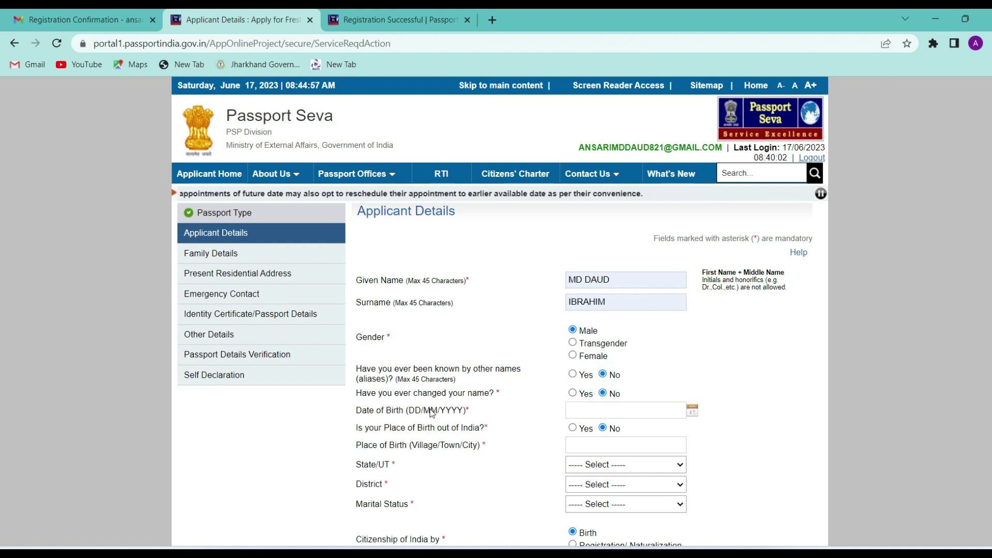
# Step: Set the date of birth from the calendar and enter DHN as place of birth
pyautogui.scroll(-1, 431, 412)
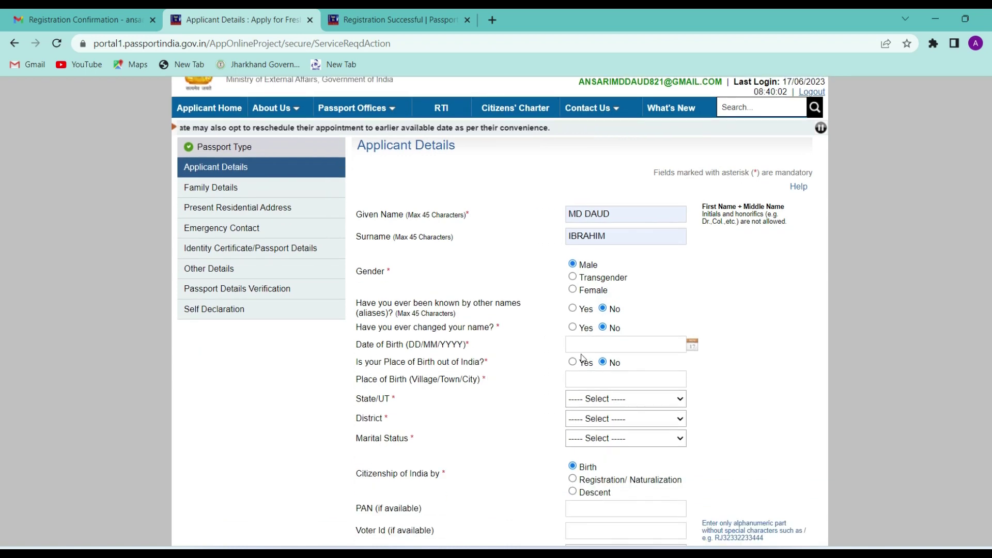
pyautogui.click(638, 344)
pyautogui.click(693, 344)
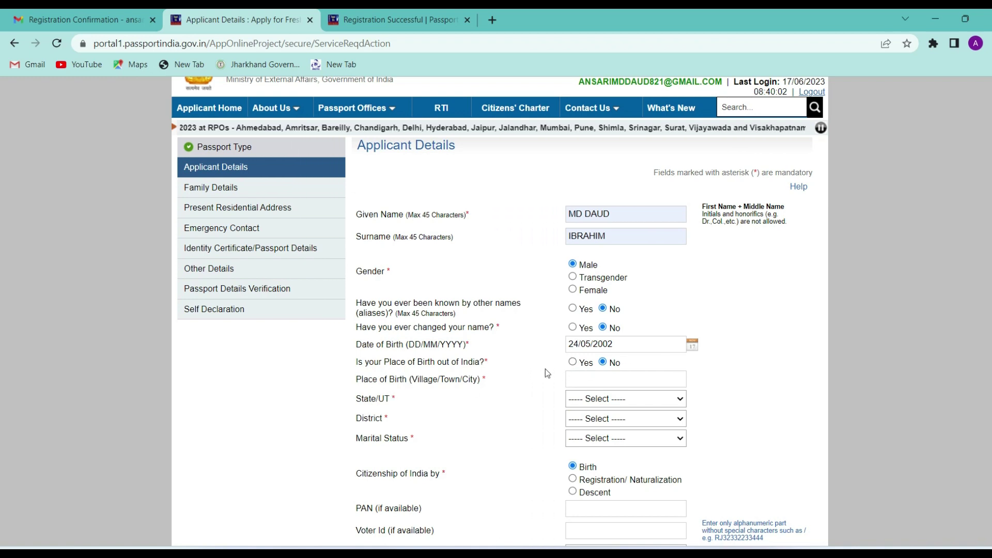
pyautogui.click(584, 383)
pyautogui.write('DHN')
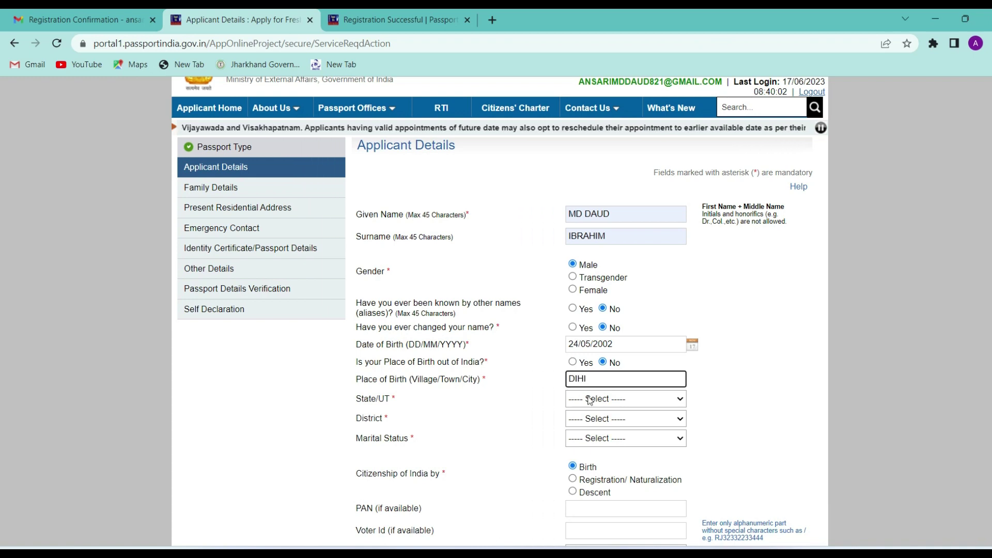
# Step: Choose Jharkhand state, Latehar district and Single marital status
pyautogui.click(590, 399)
pyautogui.click(589, 352)
pyautogui.click(590, 418)
pyautogui.scroll(-1, 600, 372)
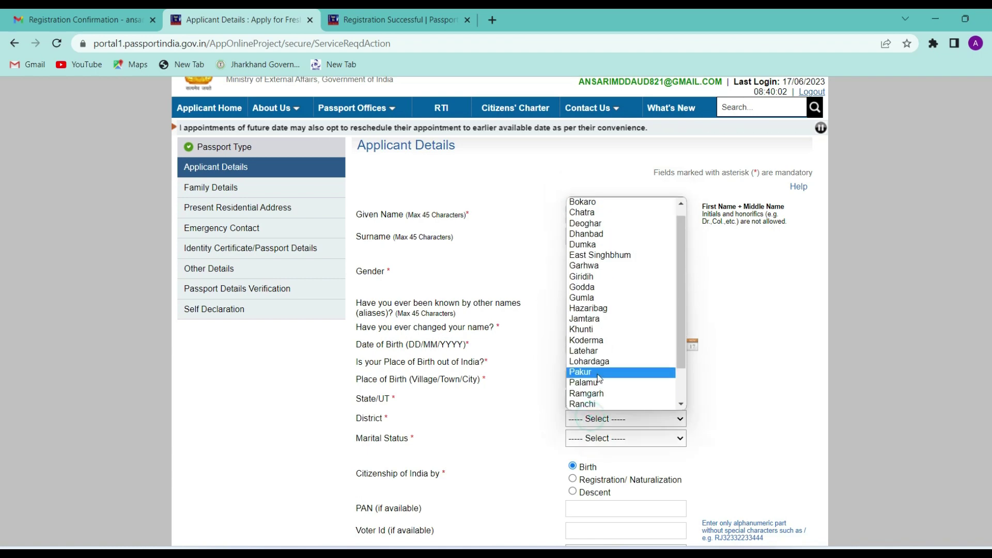
pyautogui.click(602, 354)
pyautogui.click(594, 439)
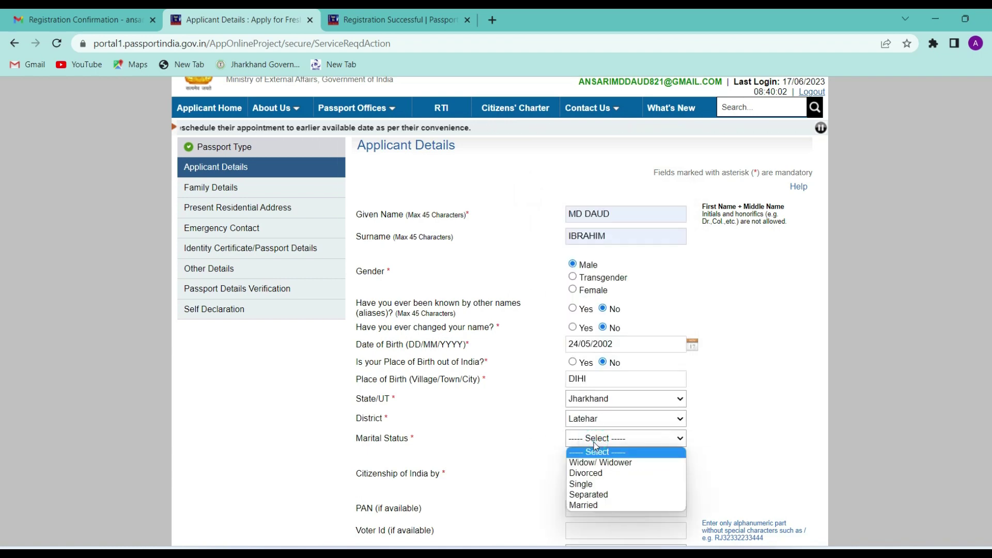
pyautogui.click(581, 485)
pyautogui.scroll(-3, 369, 363)
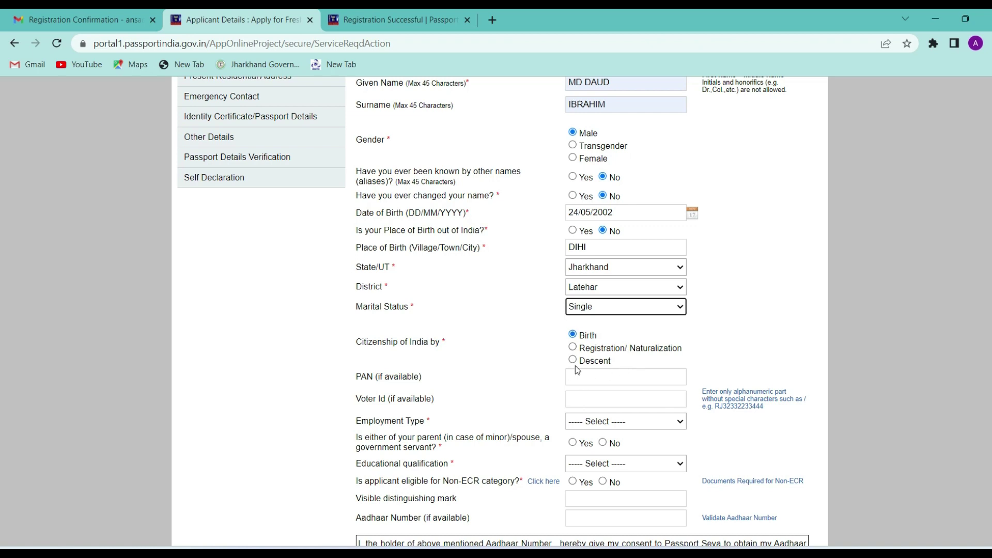
# Step: Enter the PAN, set employment Others, answer No to government servant, choose 10th Pass And Above
pyautogui.scroll(-1, 575, 366)
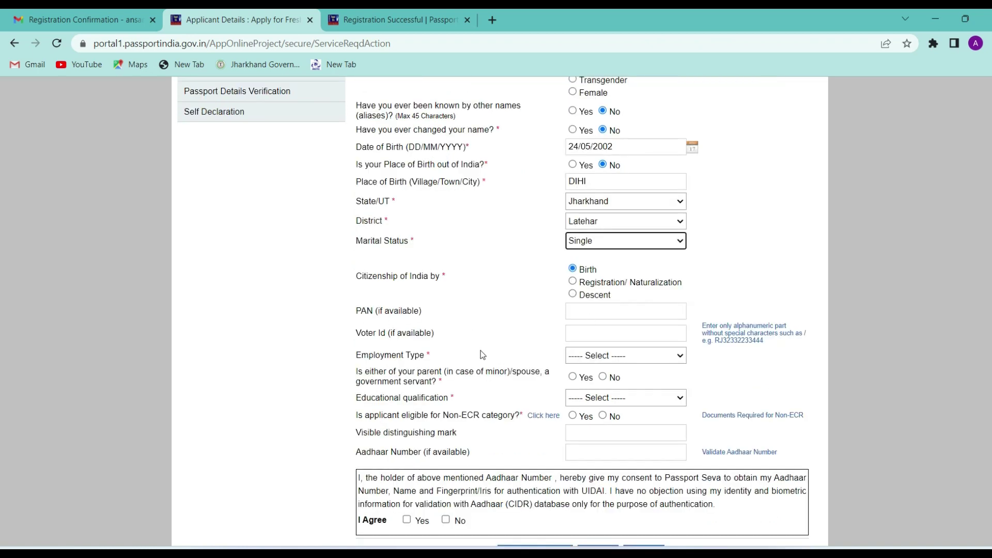
pyautogui.click(593, 313)
pyautogui.scroll(-2, 401, 231)
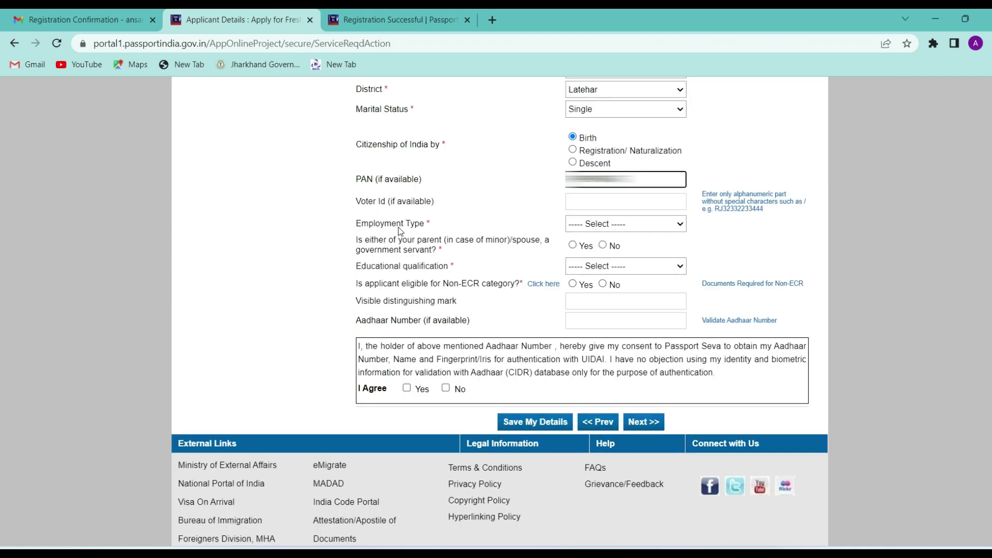
pyautogui.click(588, 225)
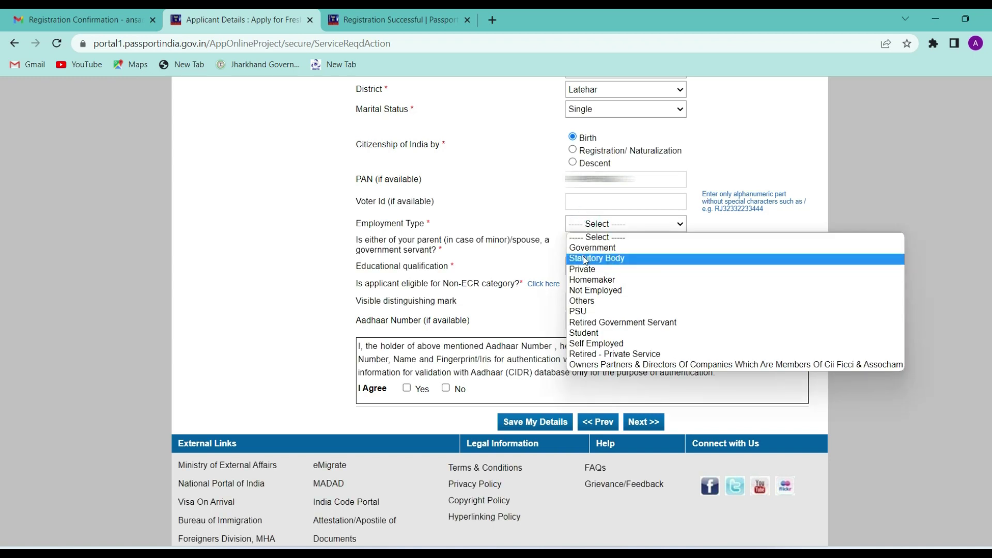
pyautogui.click(582, 301)
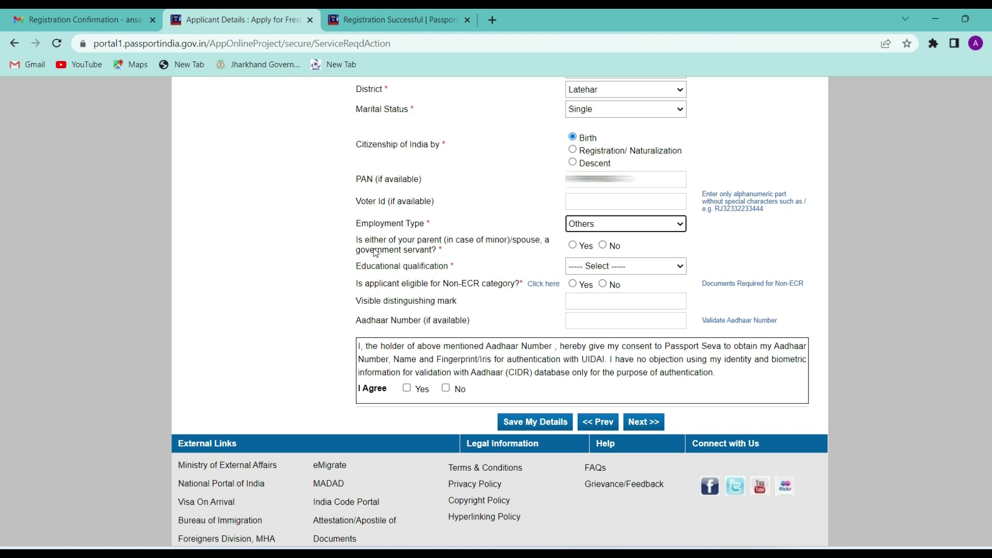
pyautogui.click(602, 247)
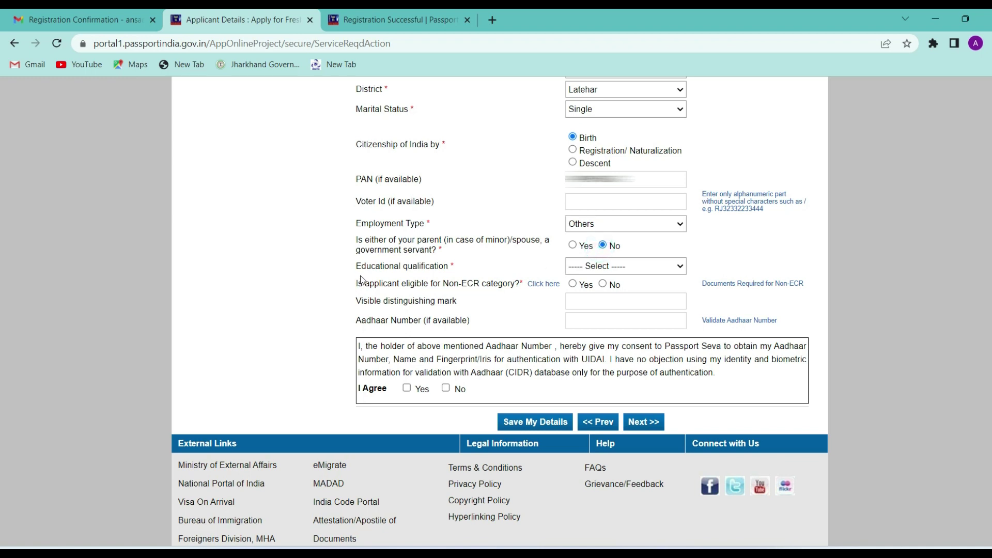
pyautogui.click(590, 266)
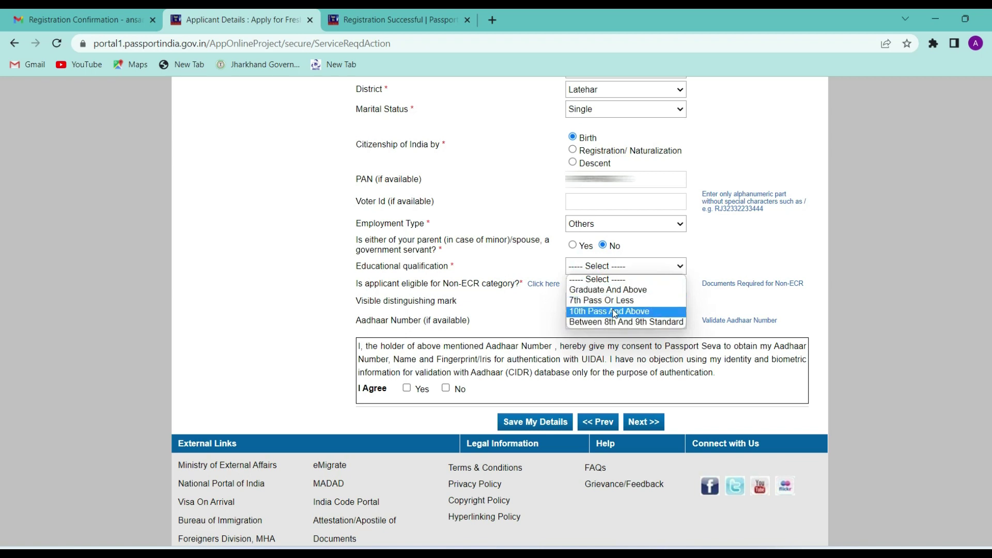
pyautogui.click(613, 311)
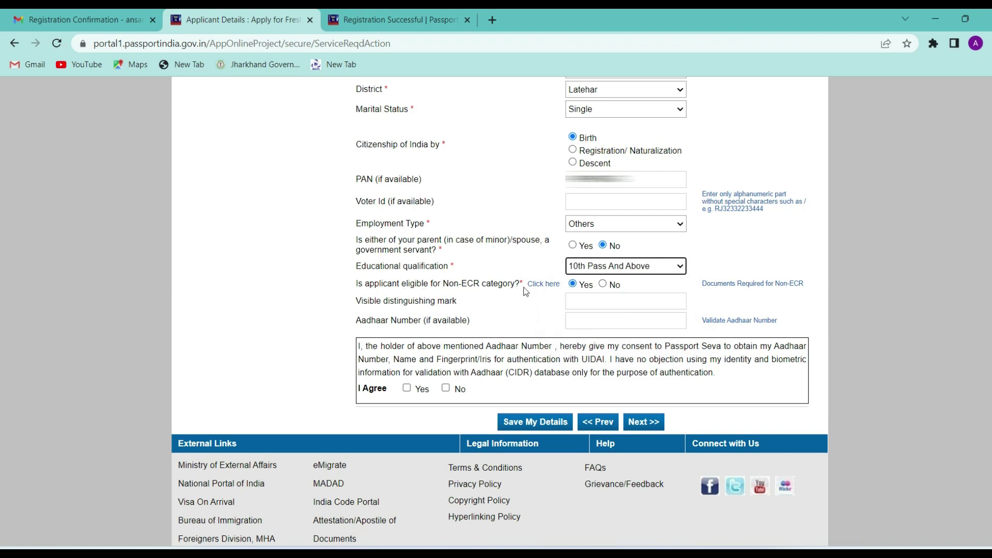
pyautogui.click(607, 283)
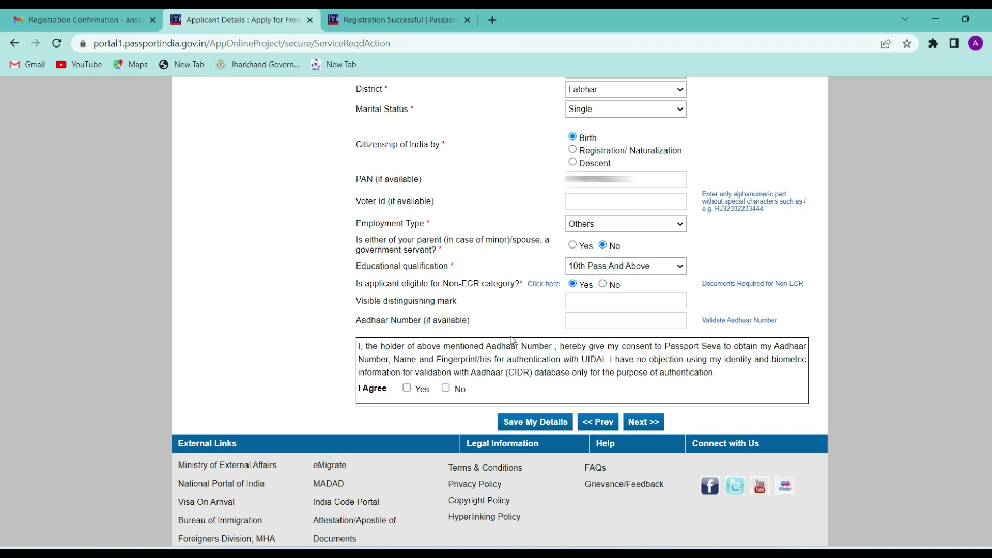
# Step: Enter distinguishing mark 'A CUT FOR HEAD' and the Aadhaar number, agree to consent, and save
pyautogui.click(588, 303)
pyautogui.write('A CUT FOR HEAD')
pyautogui.click(587, 322)
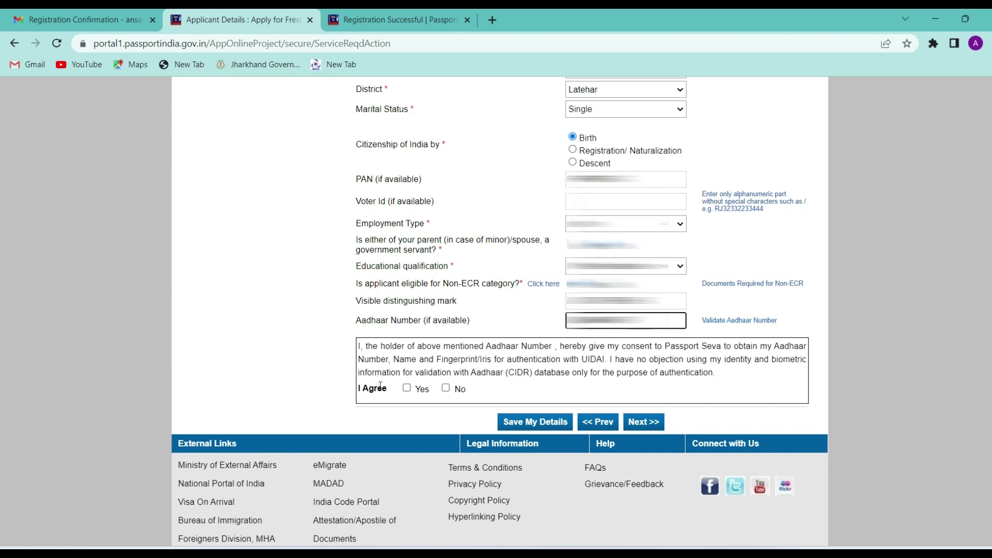
pyautogui.click(407, 389)
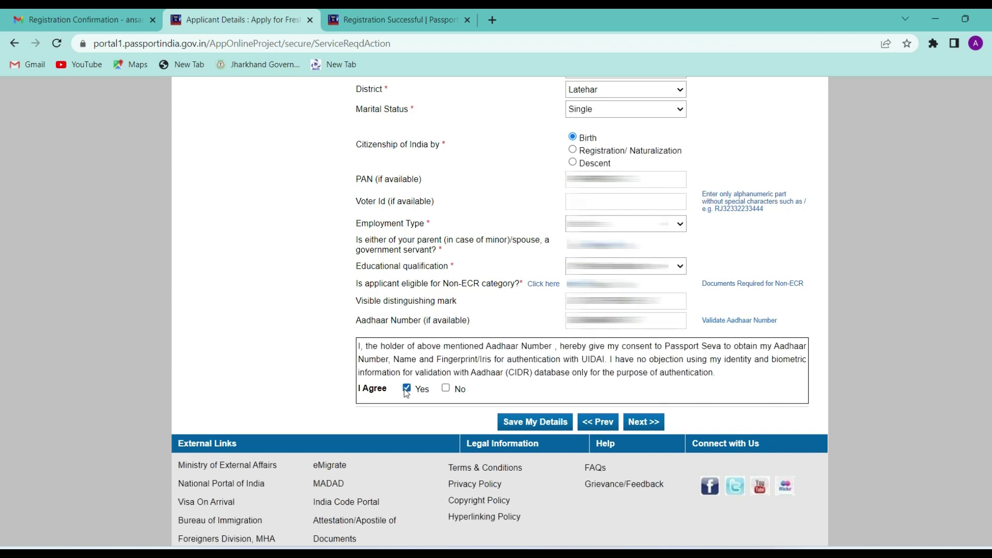
pyautogui.click(534, 423)
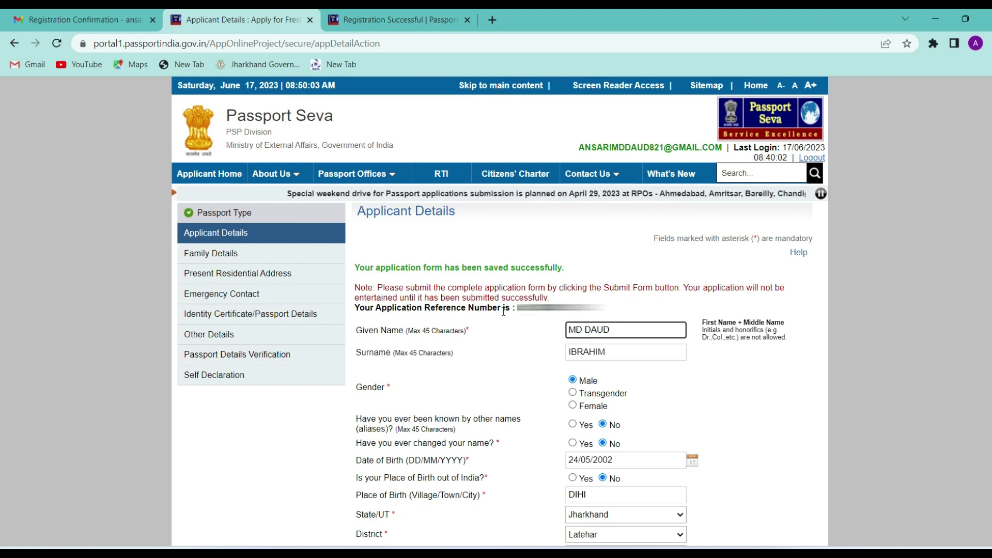
# Step: Fill in the father's and mother's names in Family Details and continue to the address section
pyautogui.scroll(-10, 513, 311)
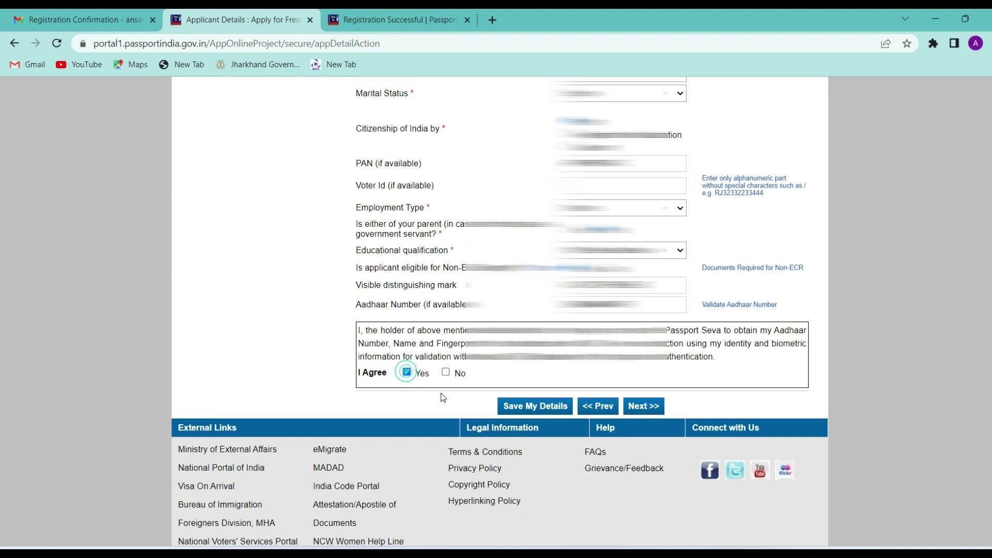
pyautogui.click(641, 407)
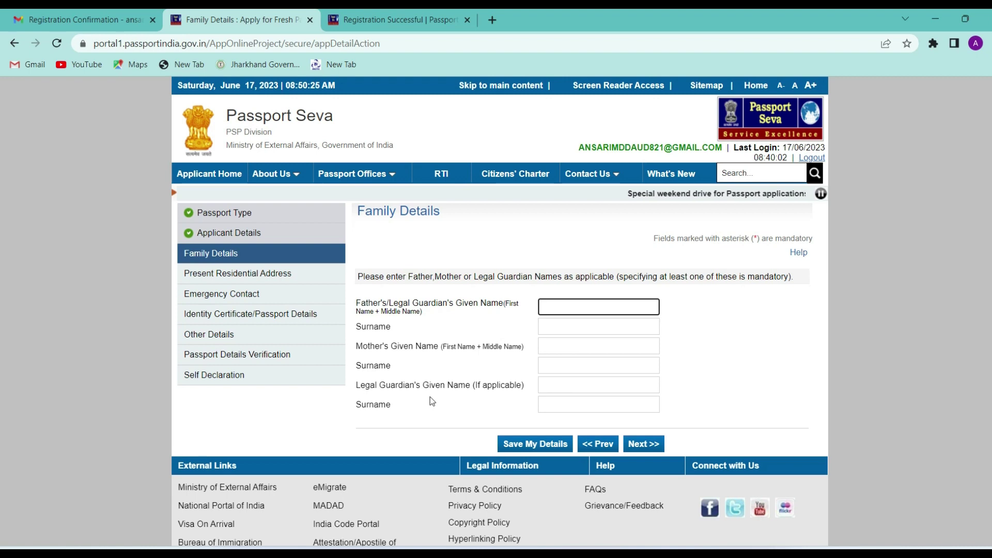
pyautogui.press('Tab')
pyautogui.press('Tab')
pyautogui.press('Tab')
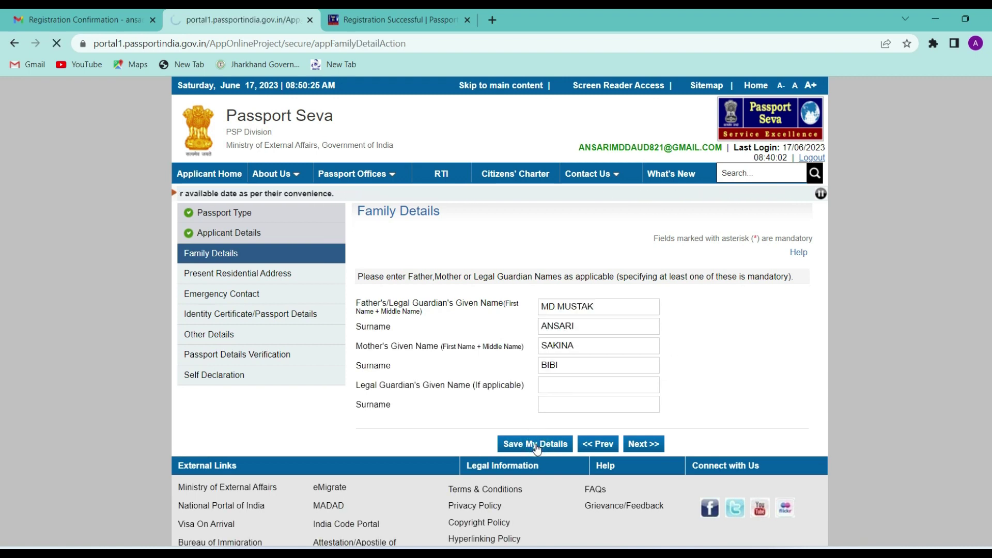
pyautogui.scroll(-3, 646, 476)
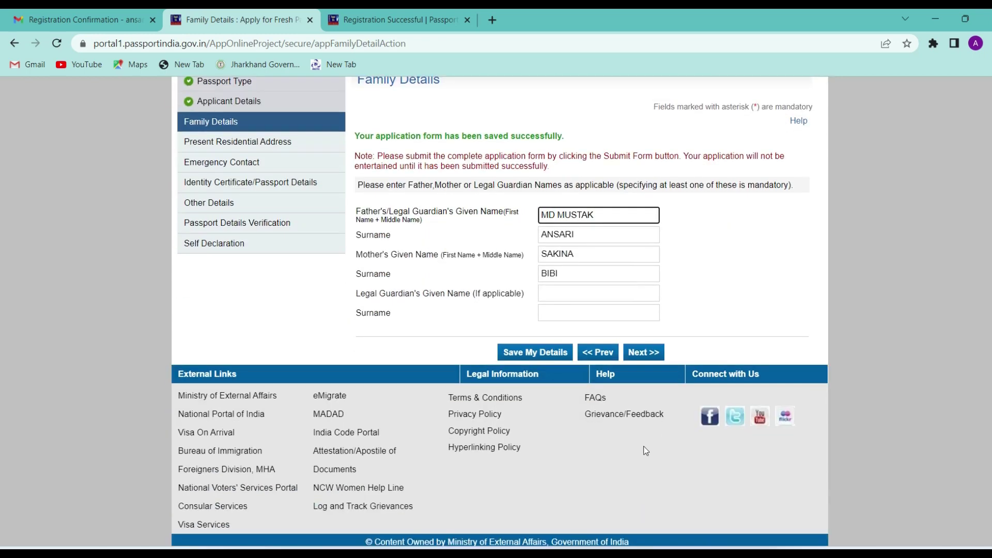
pyautogui.click(649, 353)
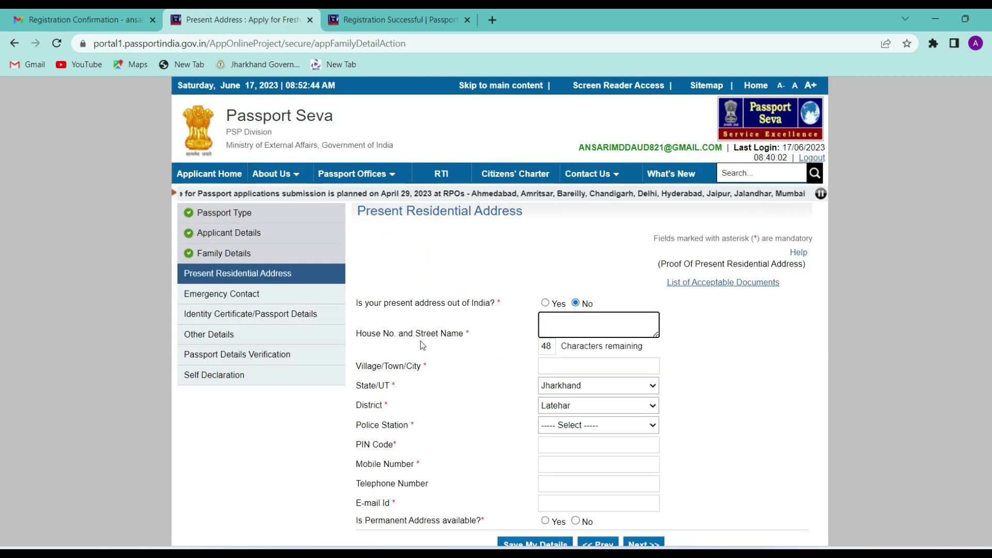
# Step: Enter the house number, village, police station, PIN and e-mail for the present residential address
pyautogui.click(568, 328)
pyautogui.write('DIHI')
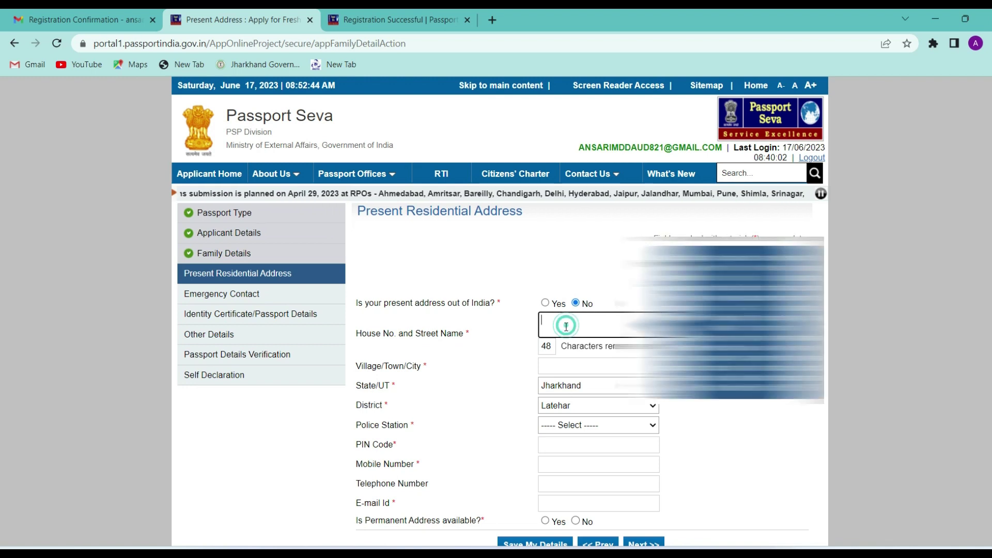
pyautogui.click(587, 367)
pyautogui.write('DIHI')
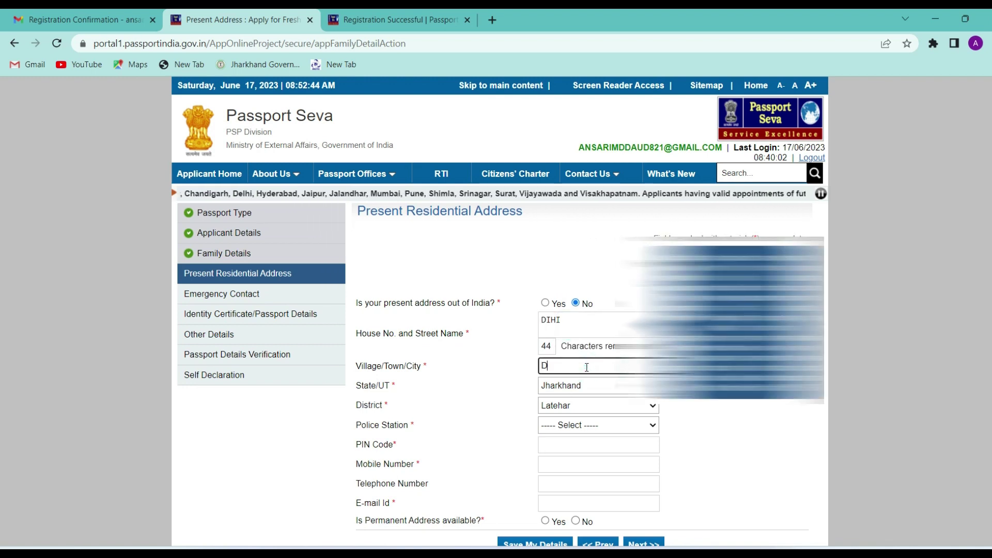
pyautogui.click(559, 427)
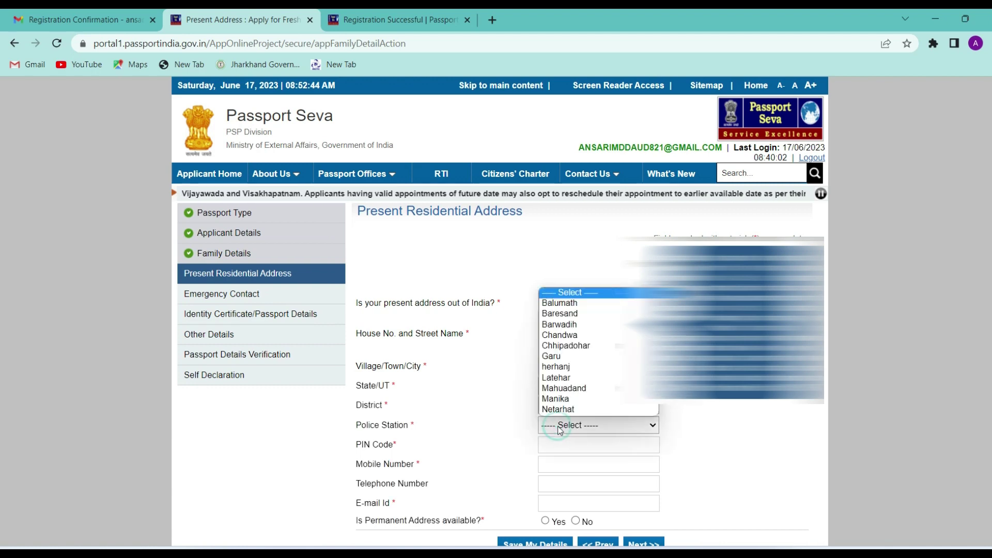
pyautogui.click(568, 385)
pyautogui.click(547, 448)
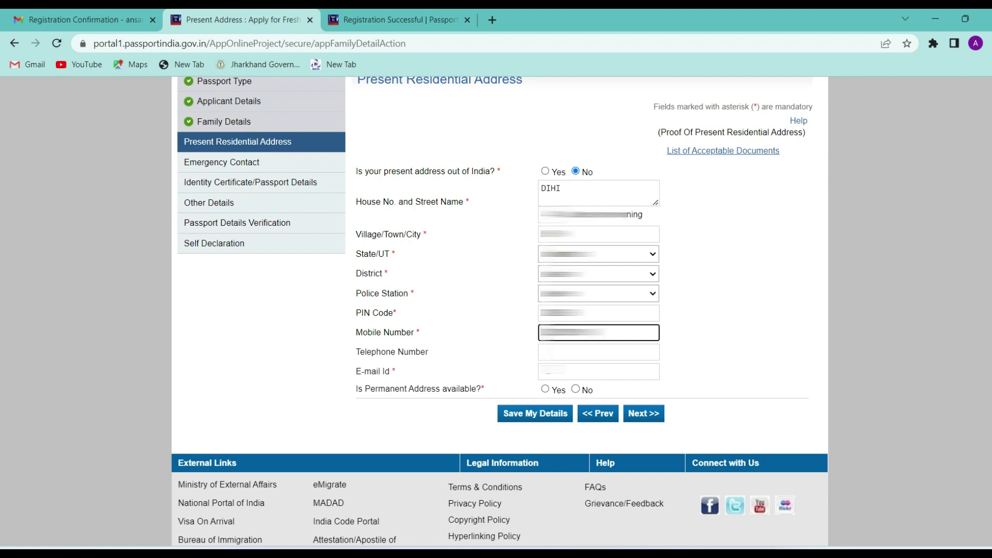
pyautogui.click(599, 372)
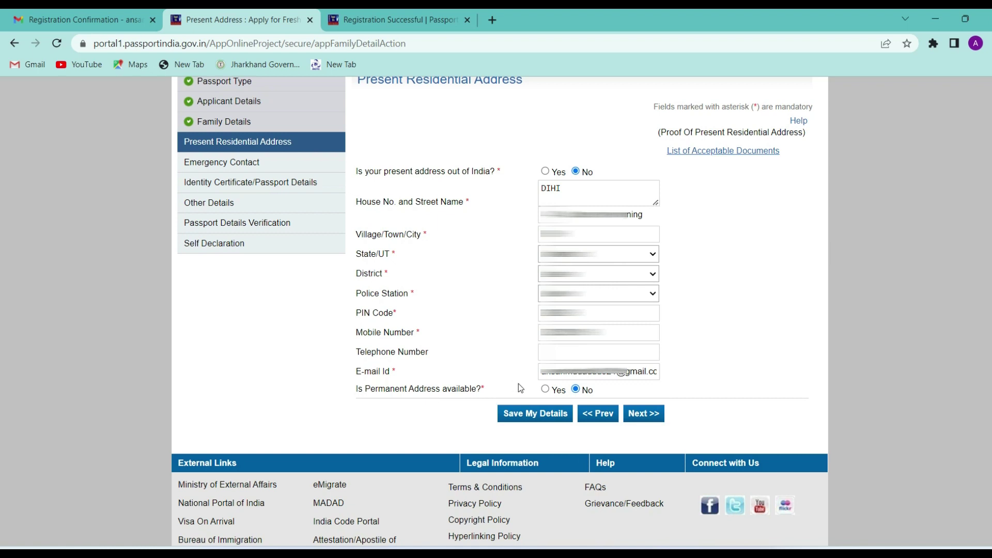
# Step: Save the address details, accept the SMS notice and RPO warning, and continue to Emergency Contact
pyautogui.click(530, 420)
pyautogui.click(620, 115)
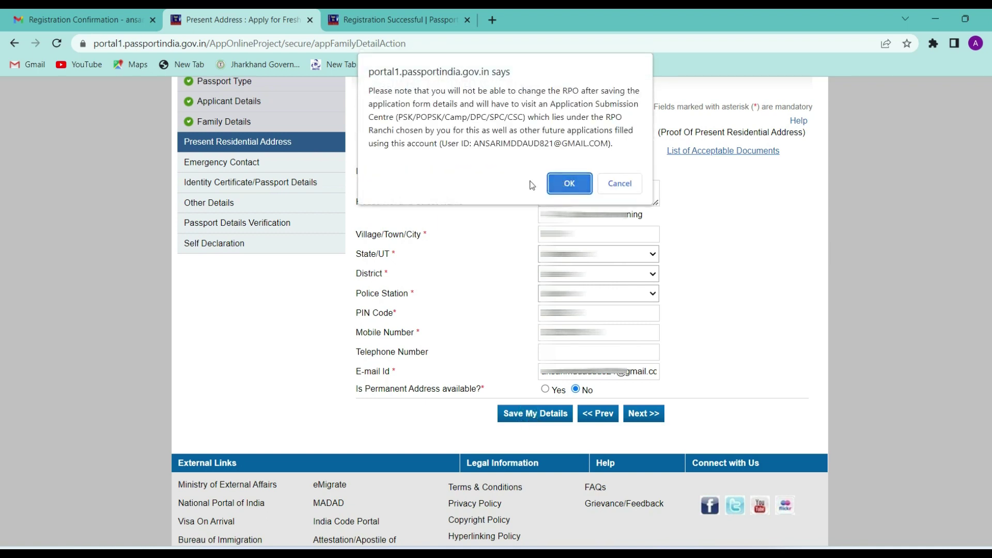
pyautogui.click(556, 182)
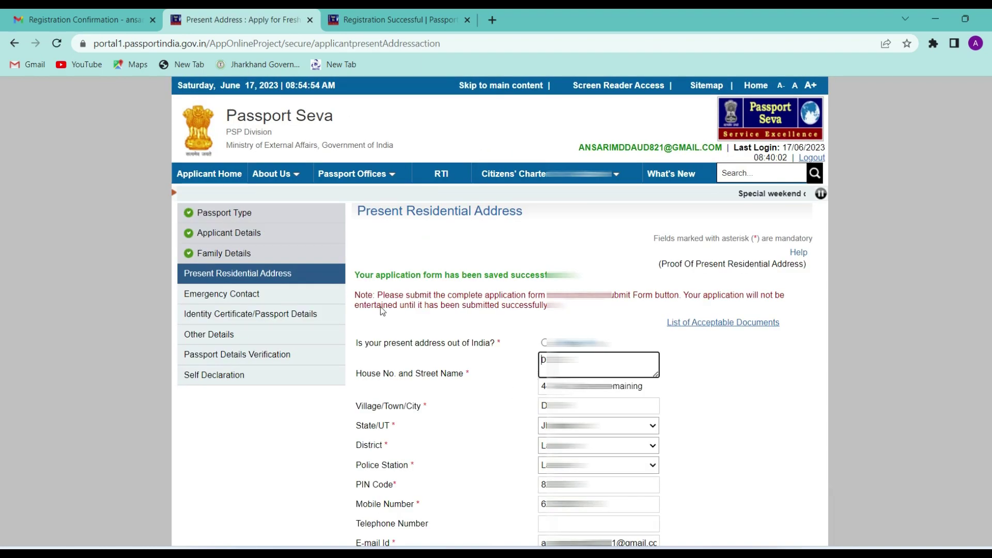
pyautogui.scroll(-5, 511, 287)
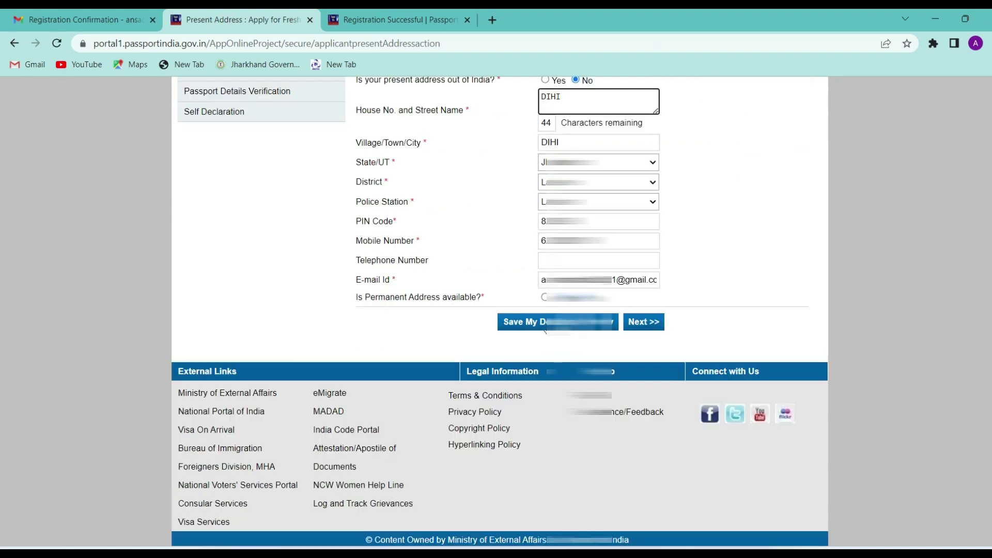
pyautogui.click(641, 323)
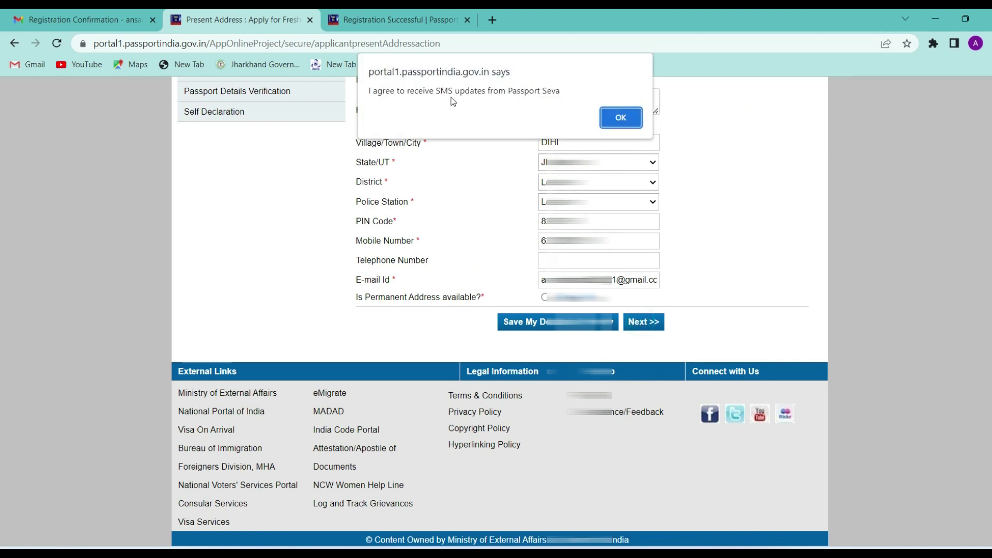
pyautogui.click(612, 119)
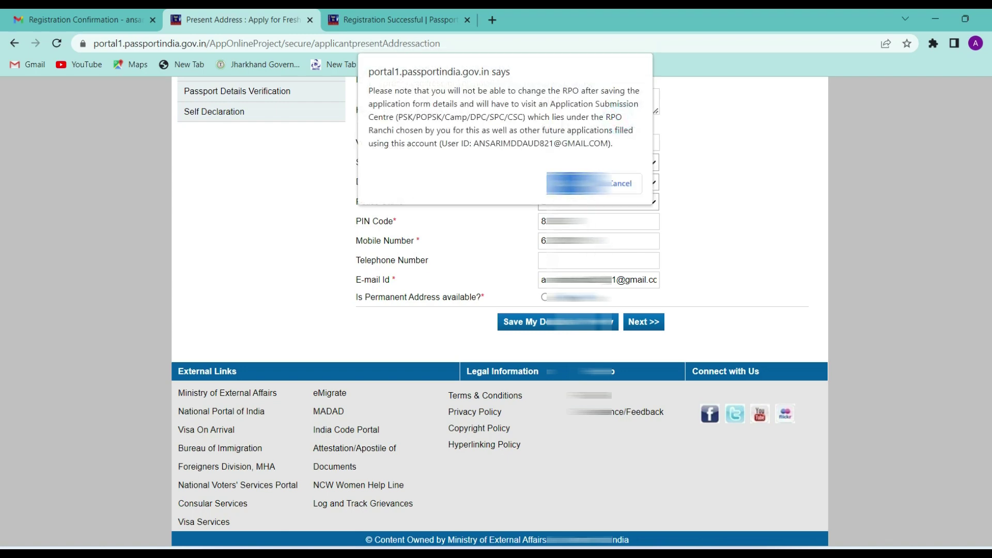
pyautogui.click(569, 183)
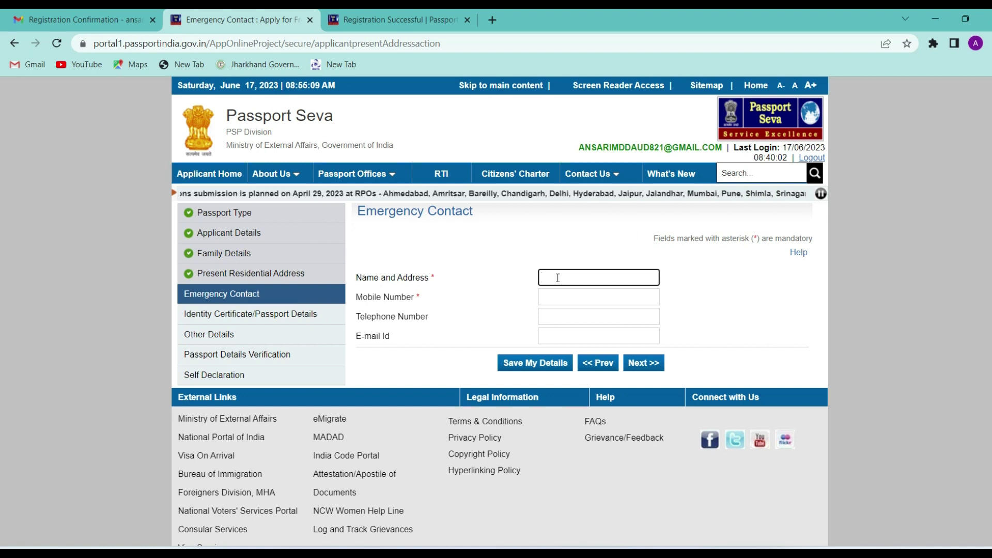
# Step: Enter the emergency contact's full name and mobile number, save, and continue
pyautogui.click(559, 298)
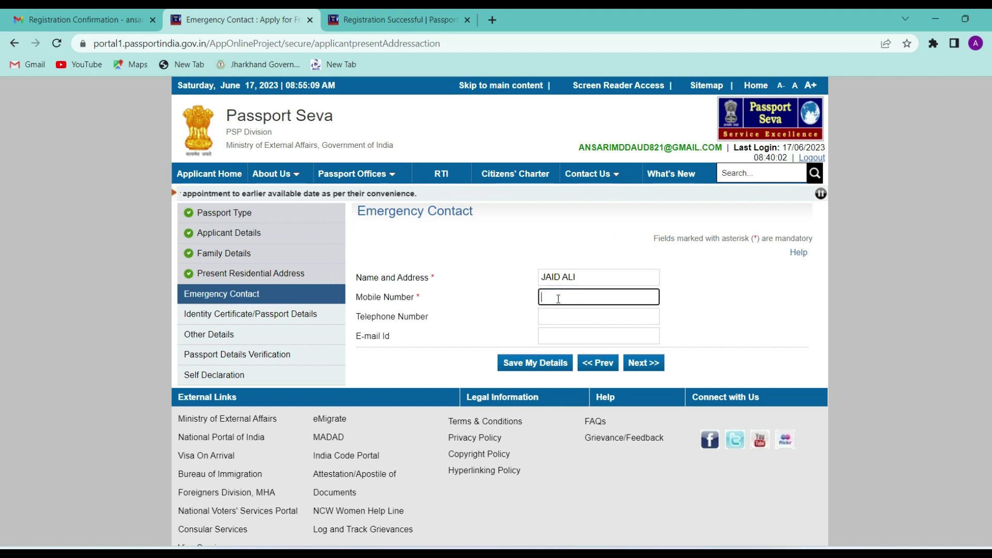
pyautogui.write('93')
pyautogui.click(543, 365)
pyautogui.click(641, 402)
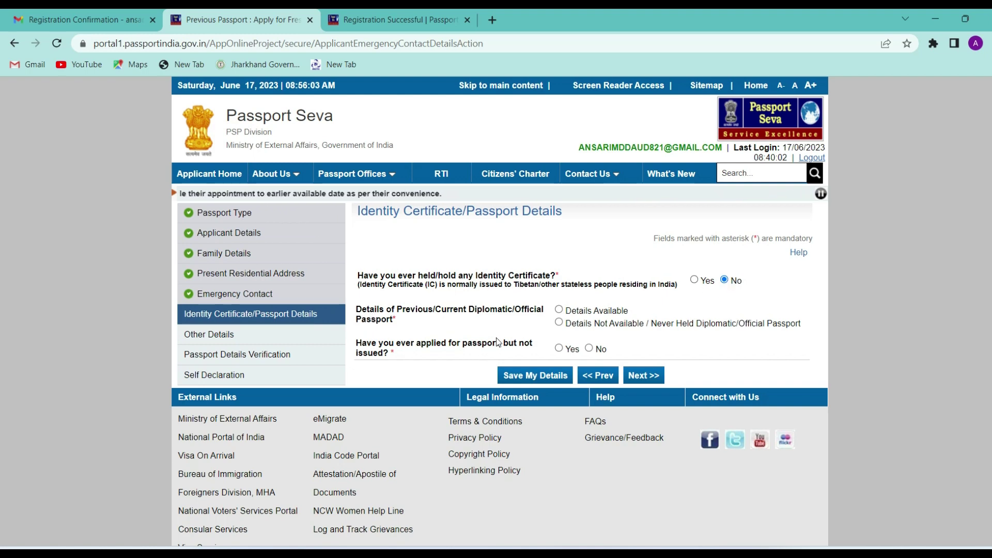
# Step: Choose 'Details Not Available' and No for applied-but-not-issued, save, and continue
pyautogui.click(559, 323)
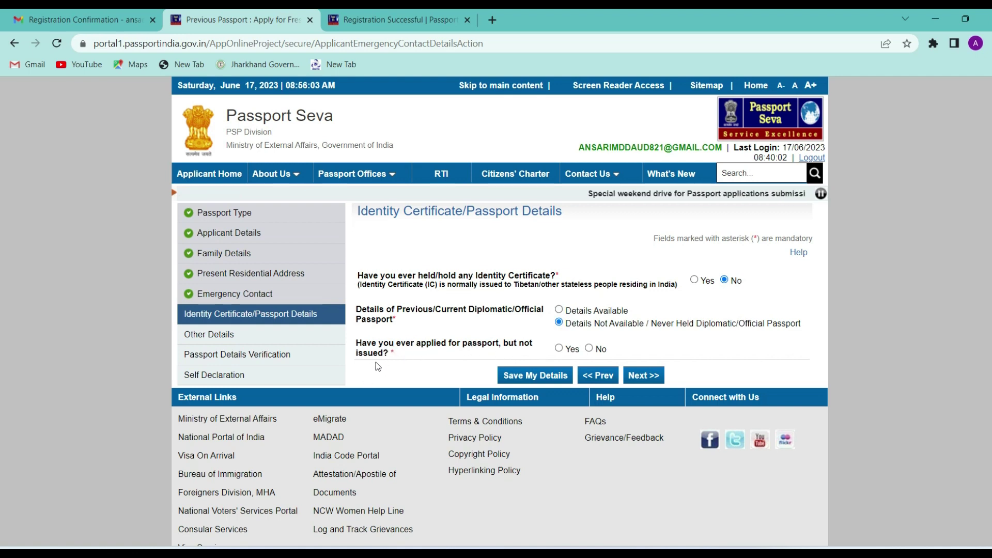
pyautogui.click(589, 350)
pyautogui.click(543, 376)
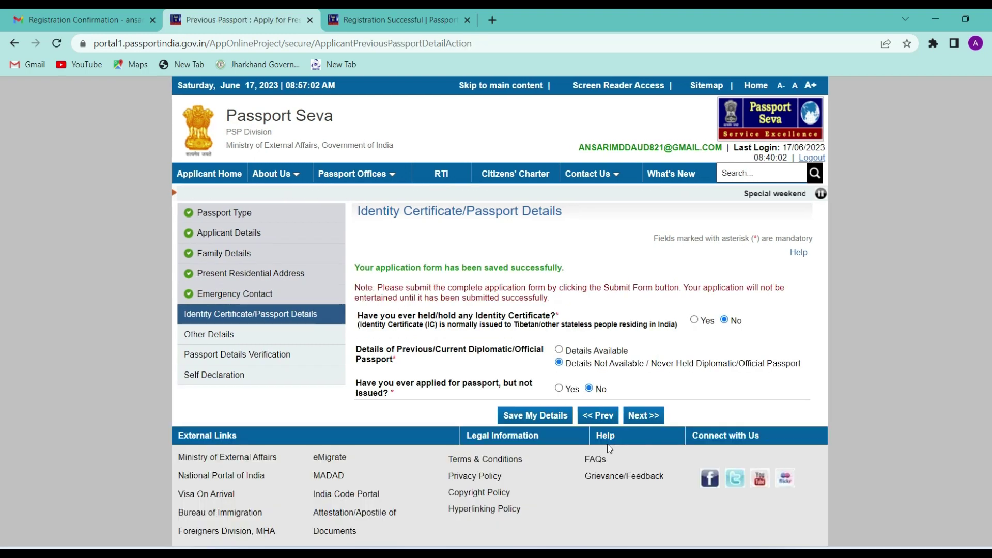
pyautogui.click(640, 414)
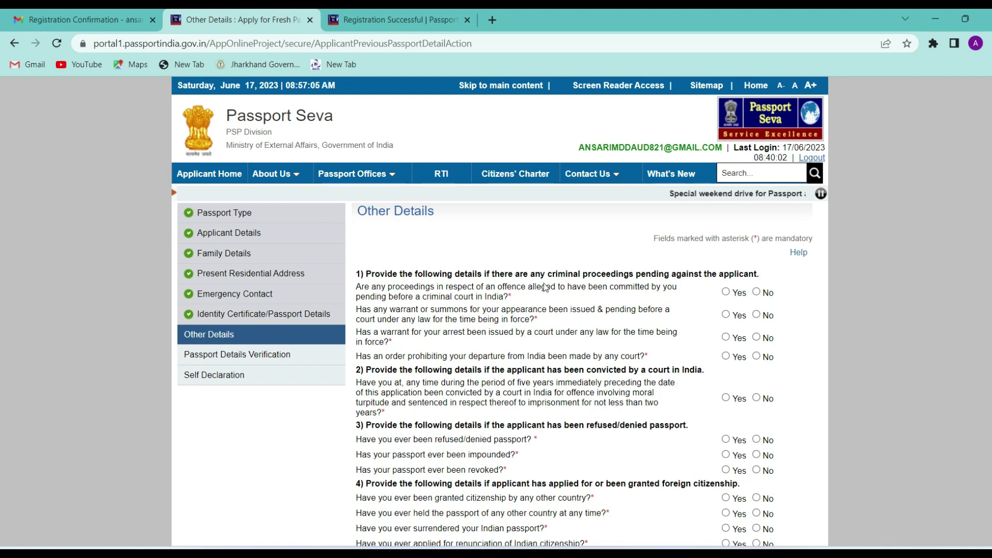
# Step: Scroll down through the Other Details questions on the form
pyautogui.scroll(-3, 618, 282)
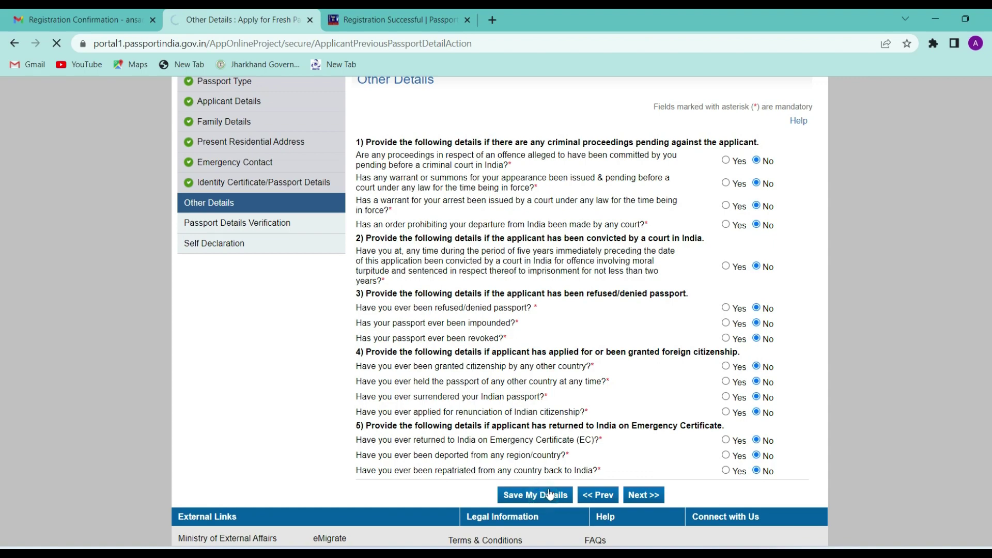
pyautogui.scroll(-4, 621, 441)
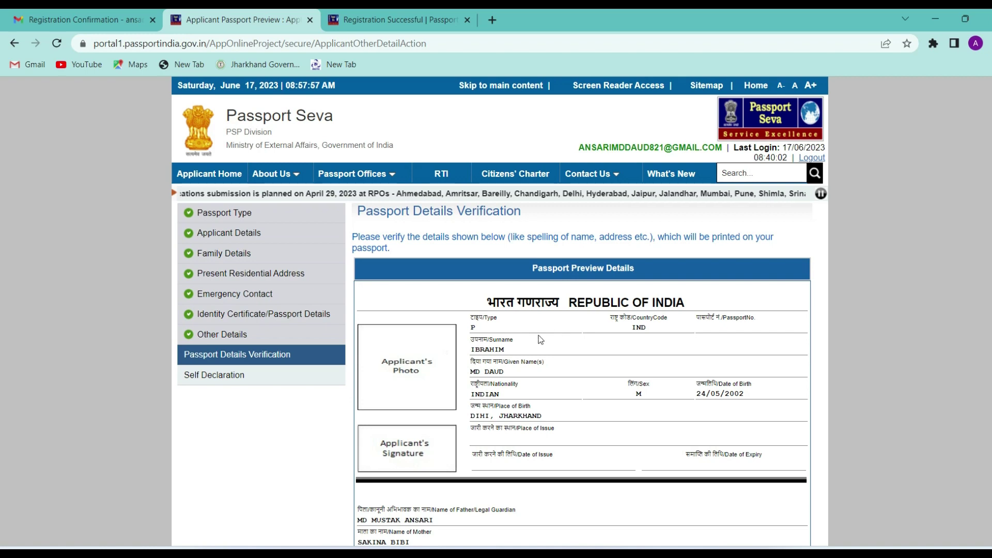
# Step: Select Aadhaar Card/E-Aadhaar as birth proof and Aadhaar Card (Address Proof) as address proof
pyautogui.scroll(-6, 615, 387)
pyautogui.scroll(4, 614, 381)
pyautogui.scroll(-2, 552, 399)
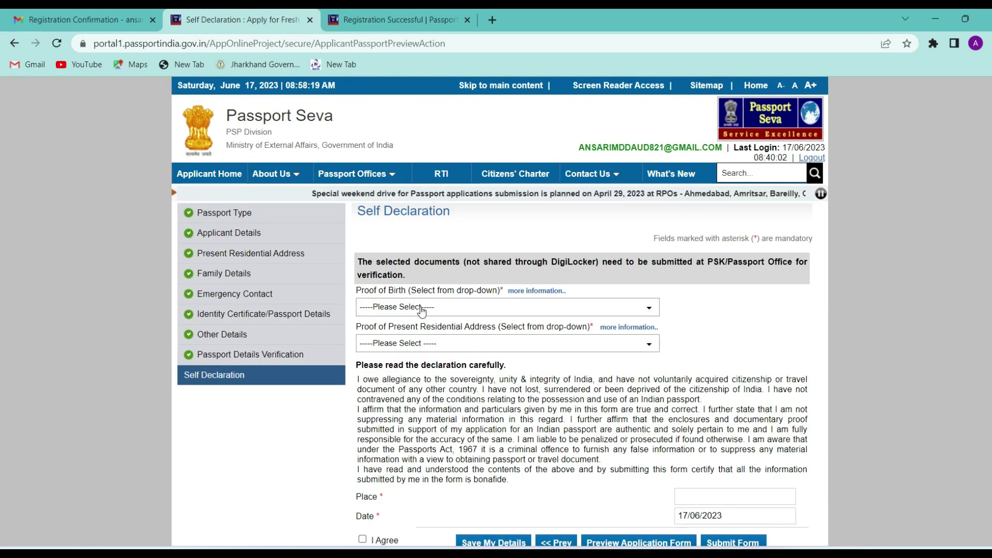
pyautogui.click(422, 309)
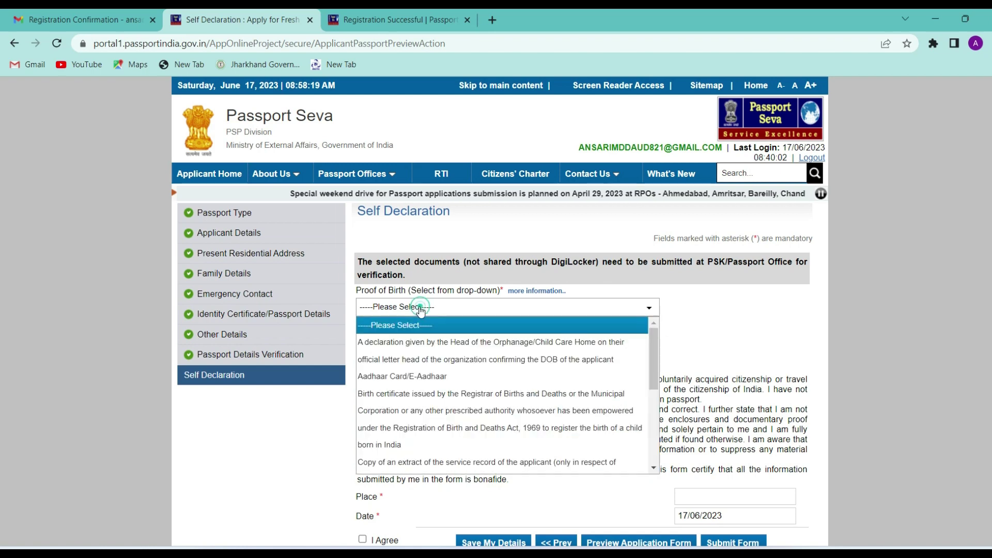
pyautogui.click(409, 382)
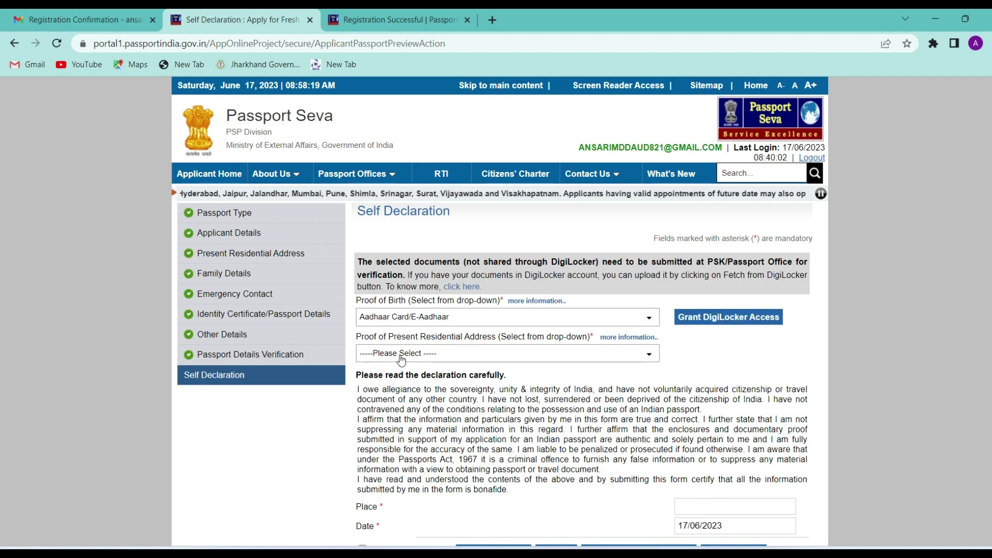
pyautogui.click(425, 356)
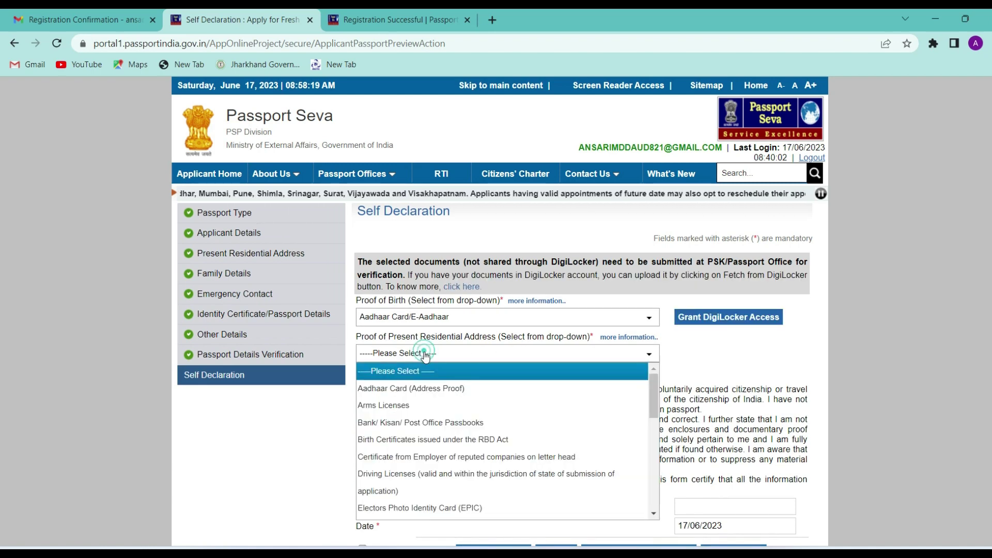
pyautogui.click(422, 389)
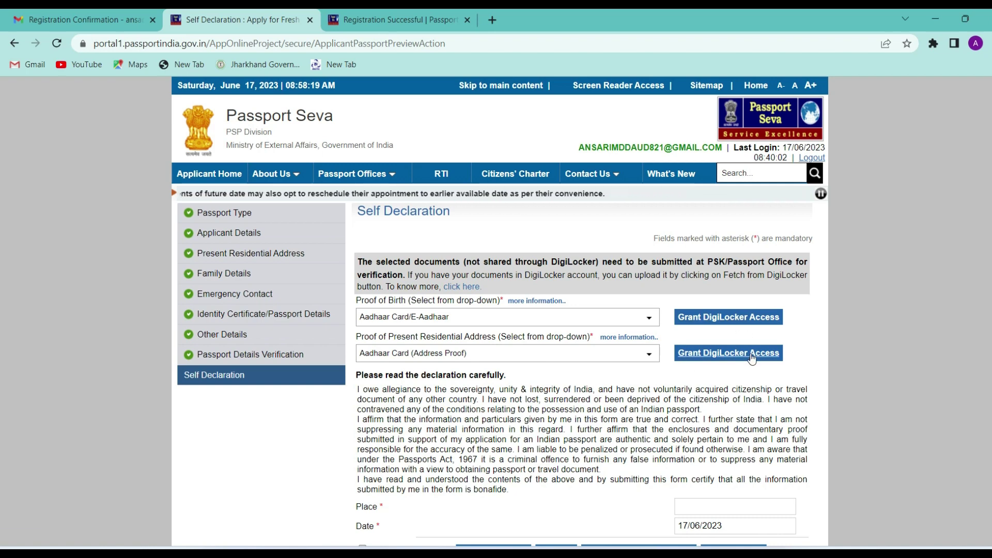
# Step: Fill in the place of declaration and tick I Agree
pyautogui.scroll(-3, 750, 354)
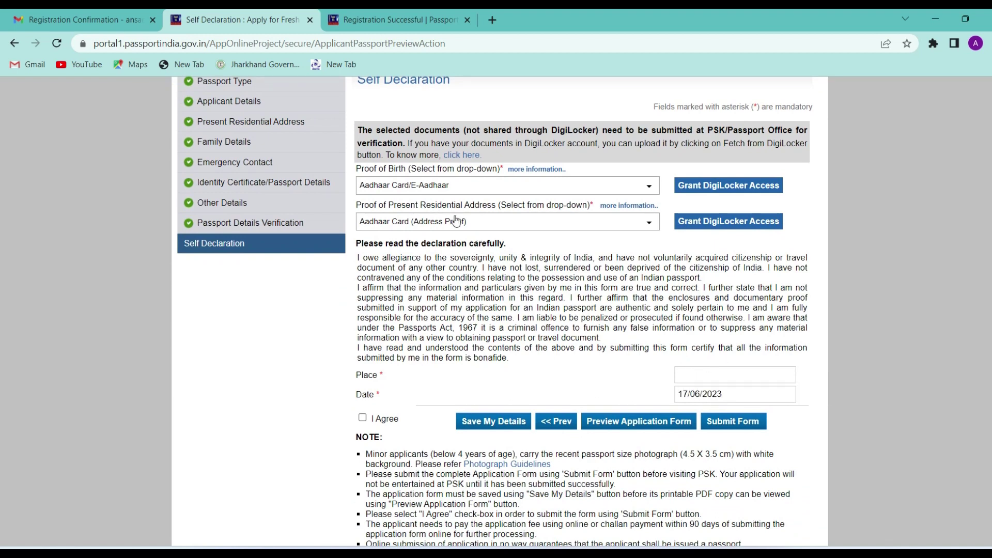
pyautogui.click(707, 379)
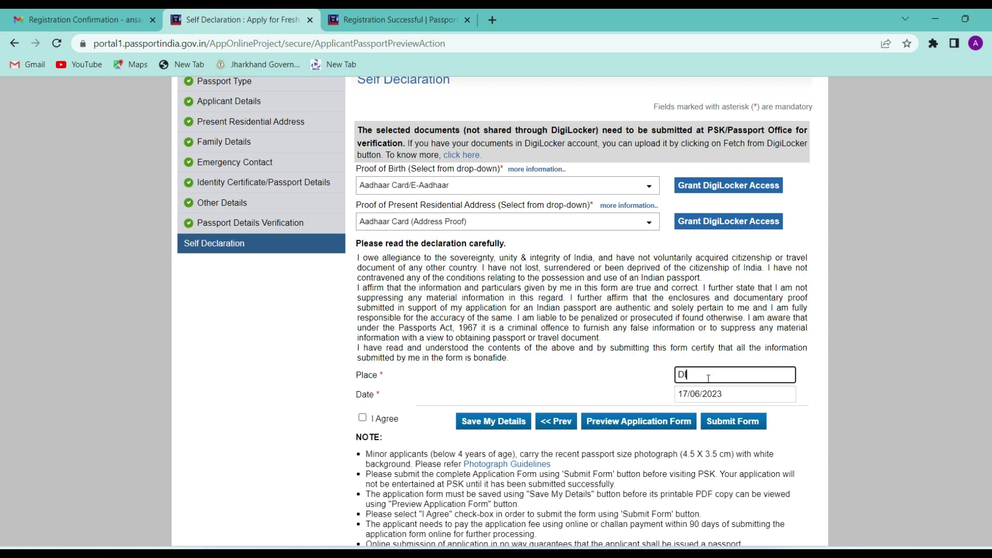
pyautogui.click(363, 419)
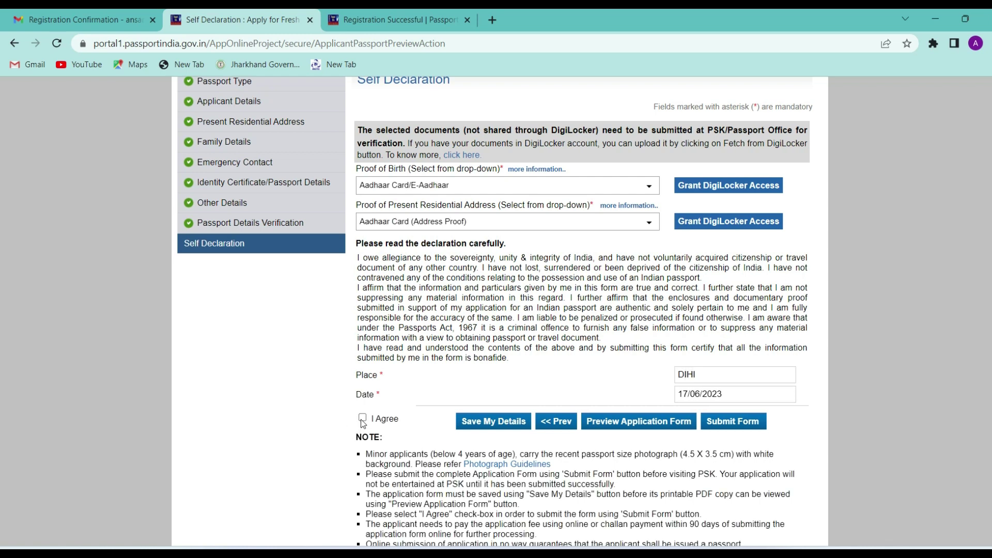
# Step: Submit the application form and go to Pay and Schedule Appointment
pyautogui.click(717, 423)
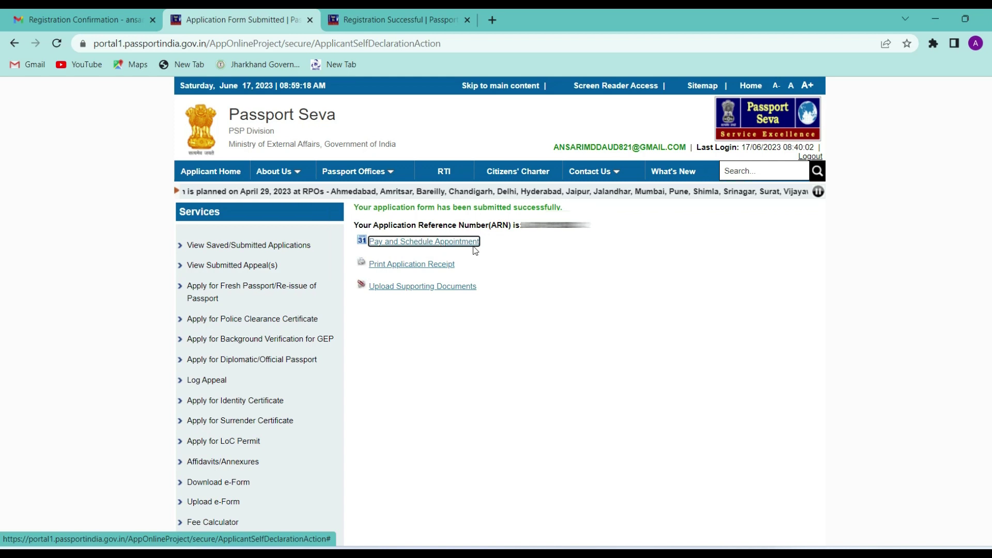
pyautogui.click(406, 246)
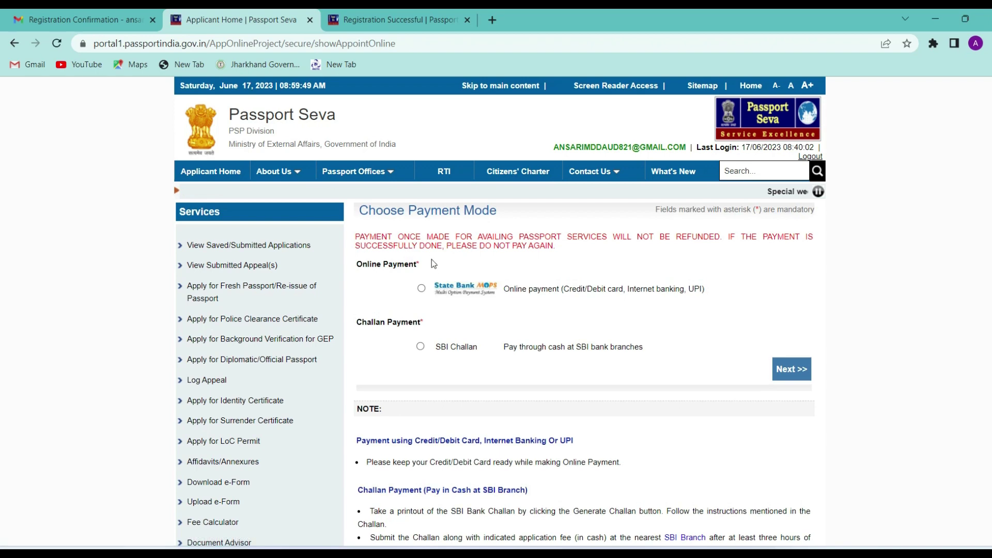